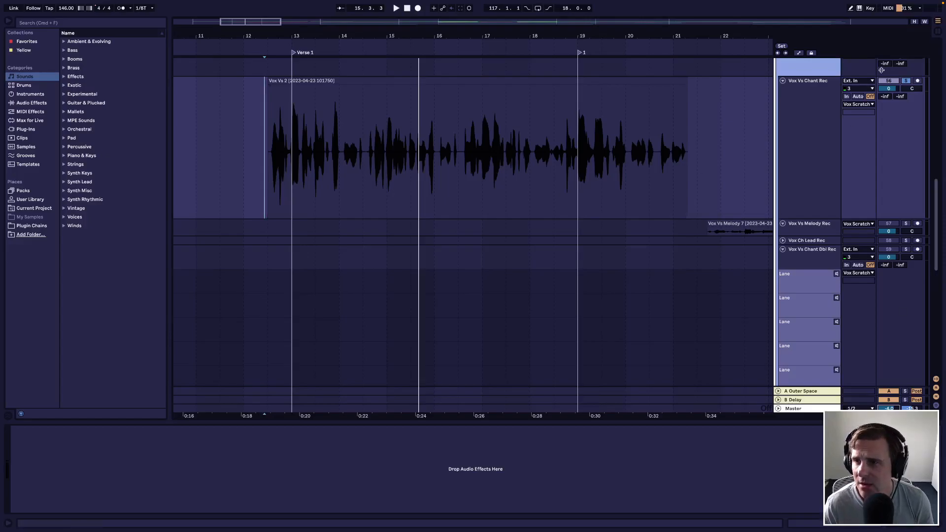
Turn off solo on the Vox Vs Chant Rec track and compare playback with the track muted and active
click(906, 81)
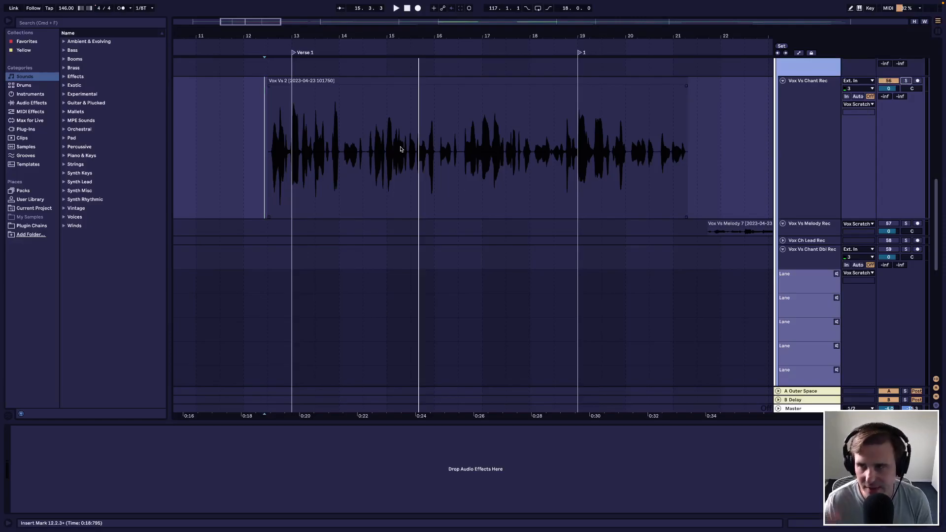
key(space)
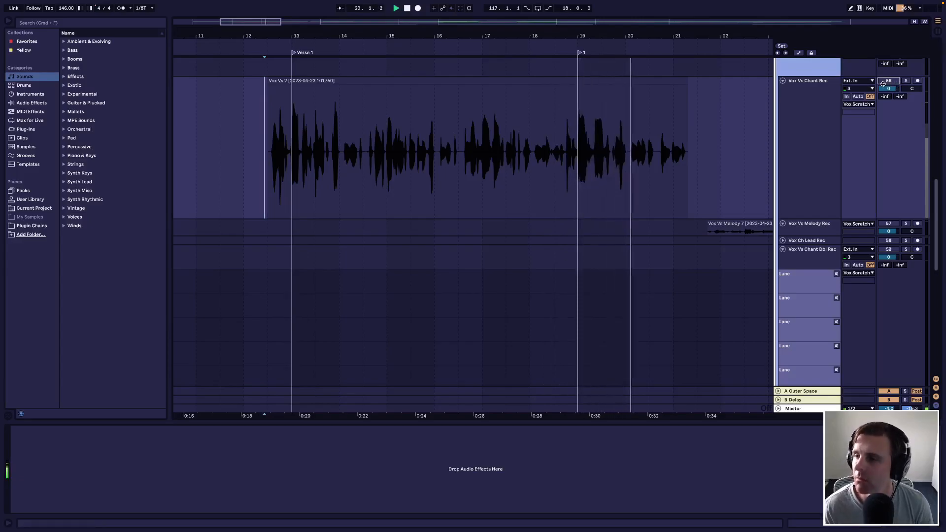
key(space)
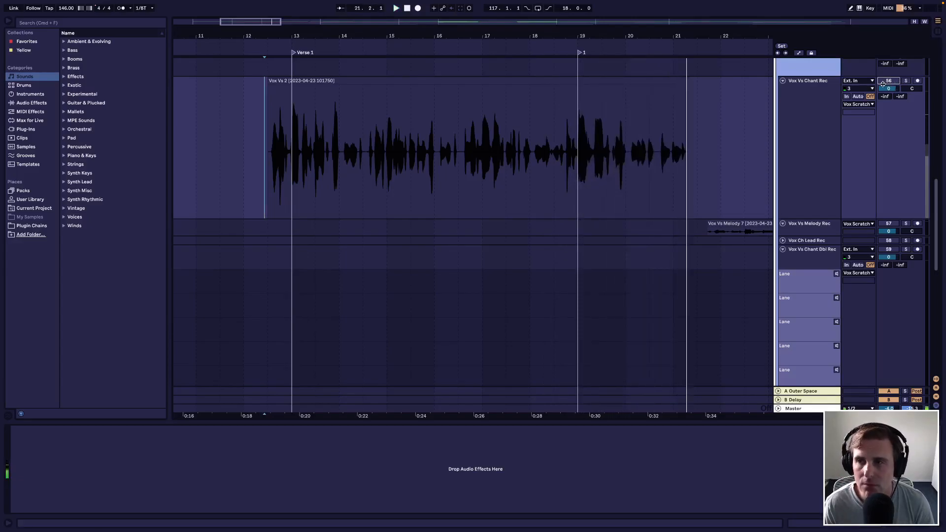
click(889, 82)
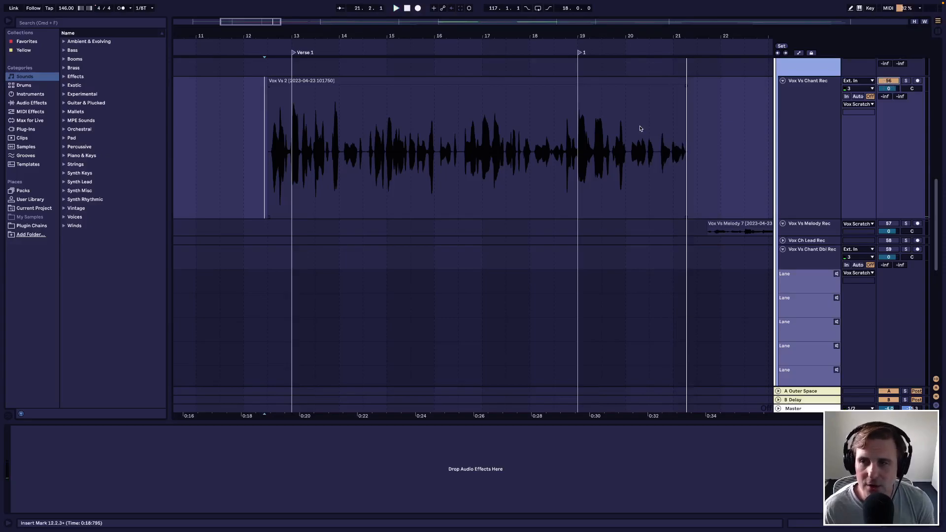
Show the take lanes of the Vox Vs Chant Rec track and arm the track for recording
click(812, 116)
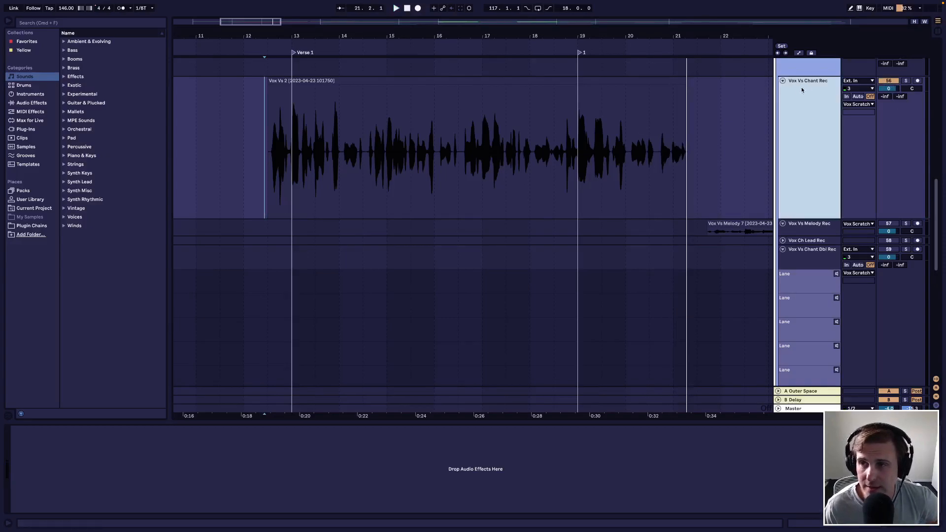
right_click(803, 165)
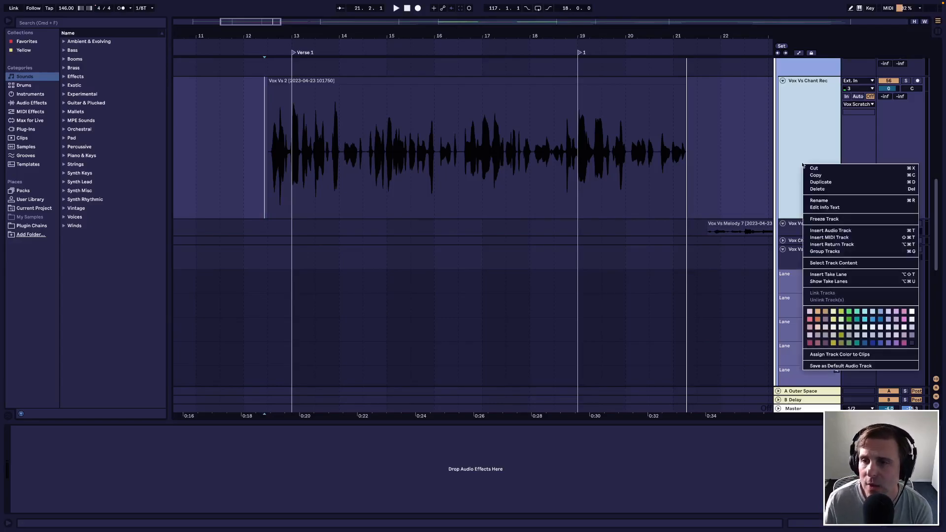
click(800, 119)
right_click(801, 119)
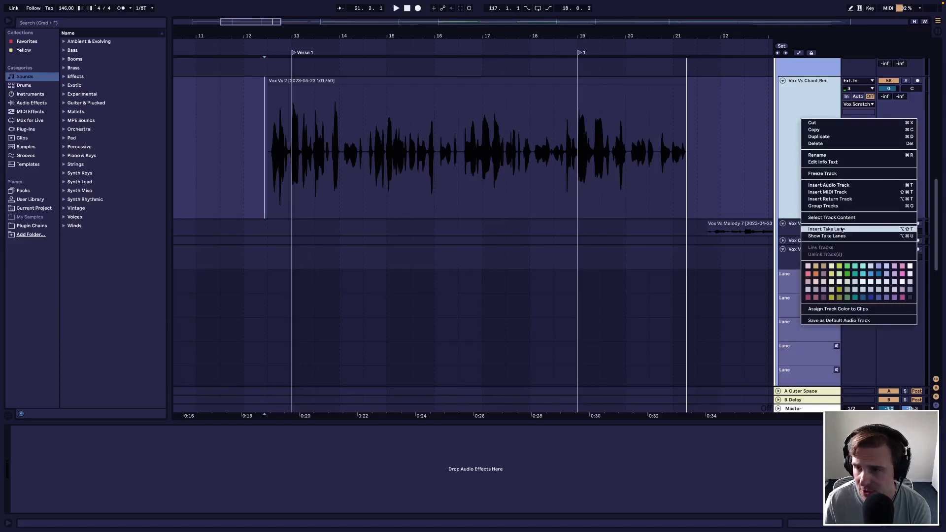
click(833, 237)
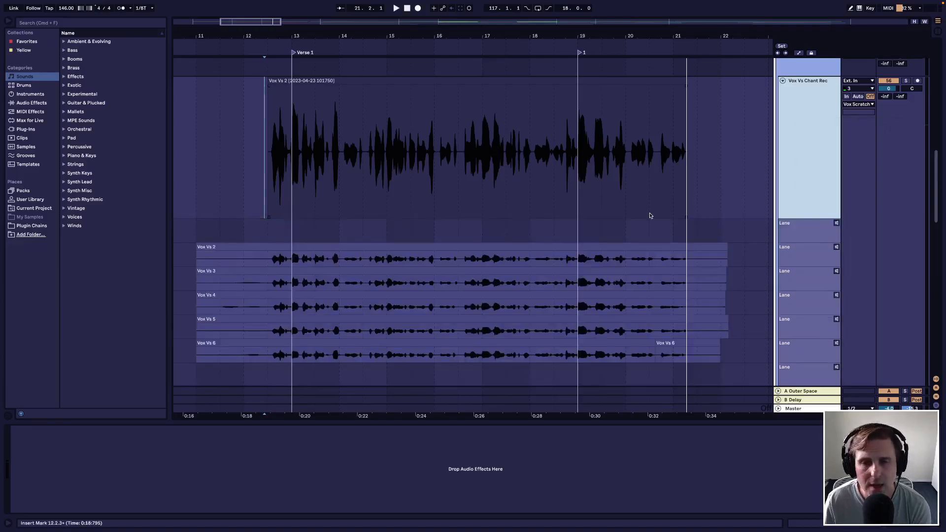
scroll(650, 216, down, 2)
scroll(650, 216, up, 1)
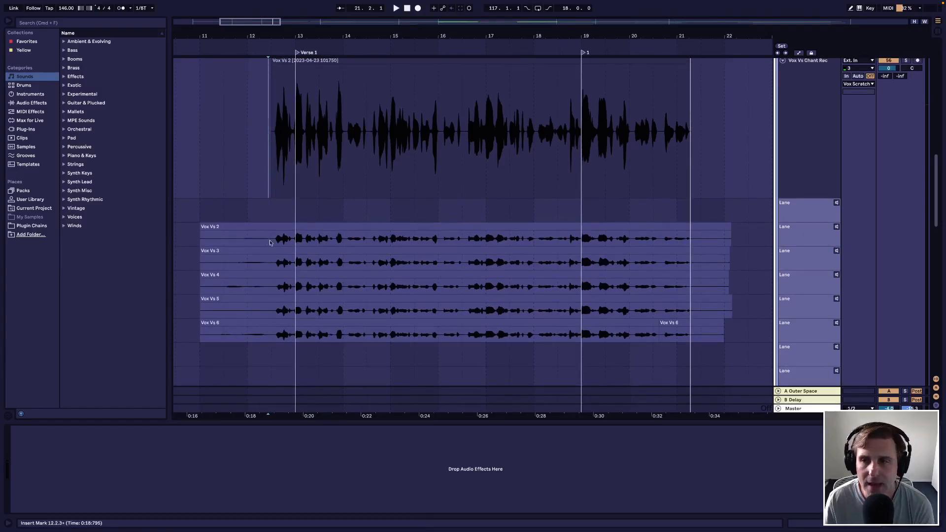
scroll(742, 274, up, 2)
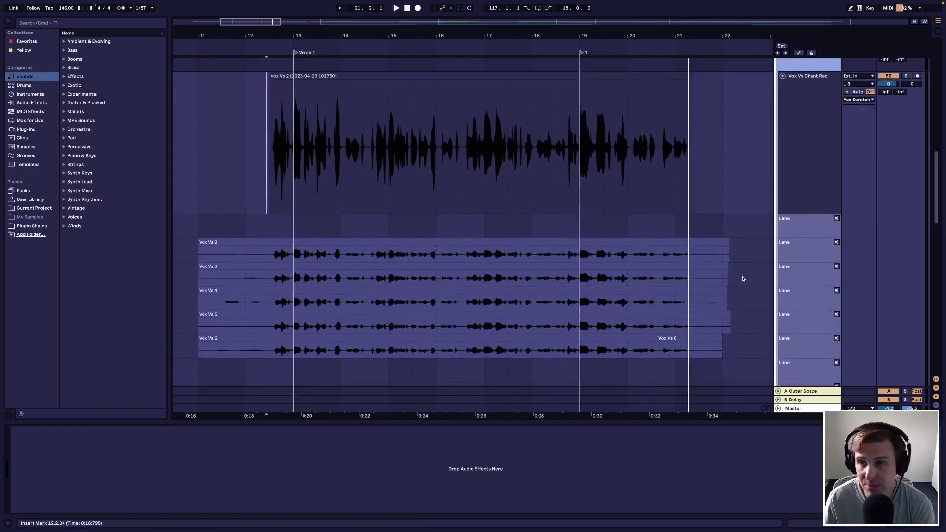
click(918, 78)
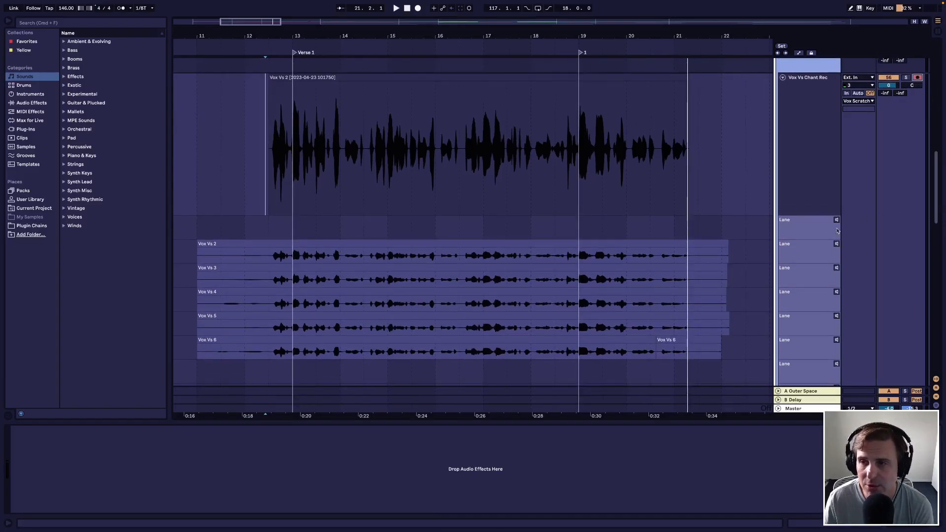
Insert an additional empty take lane on the Vox Vs Chant Rec track and undo the insertion
scroll(797, 192, down, 5)
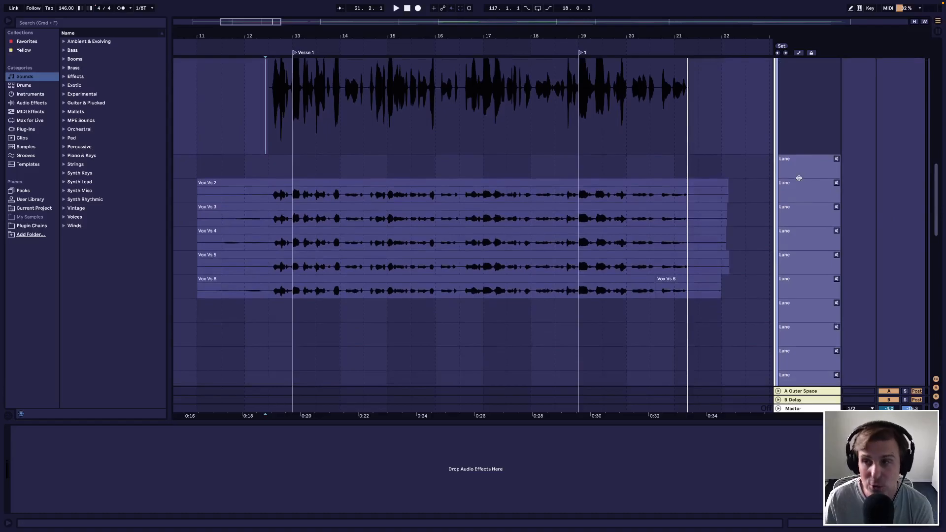
right_click(799, 134)
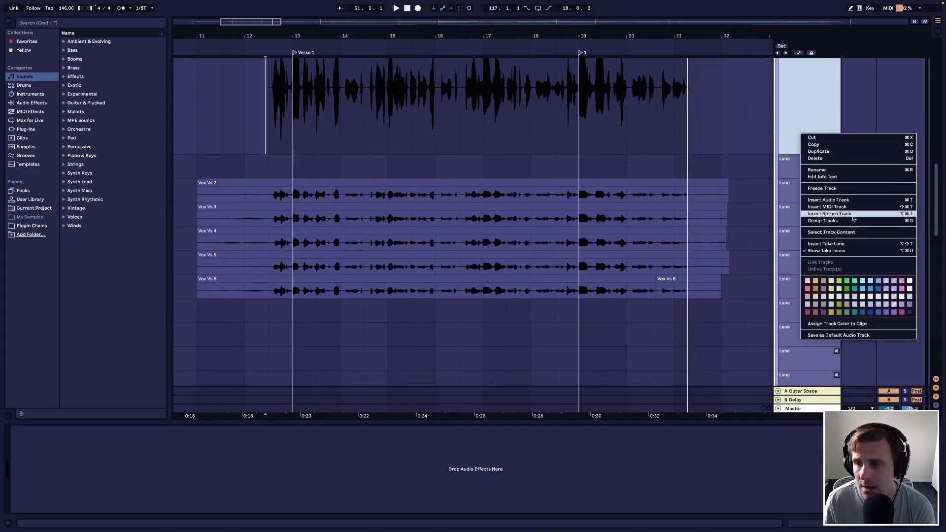
click(828, 245)
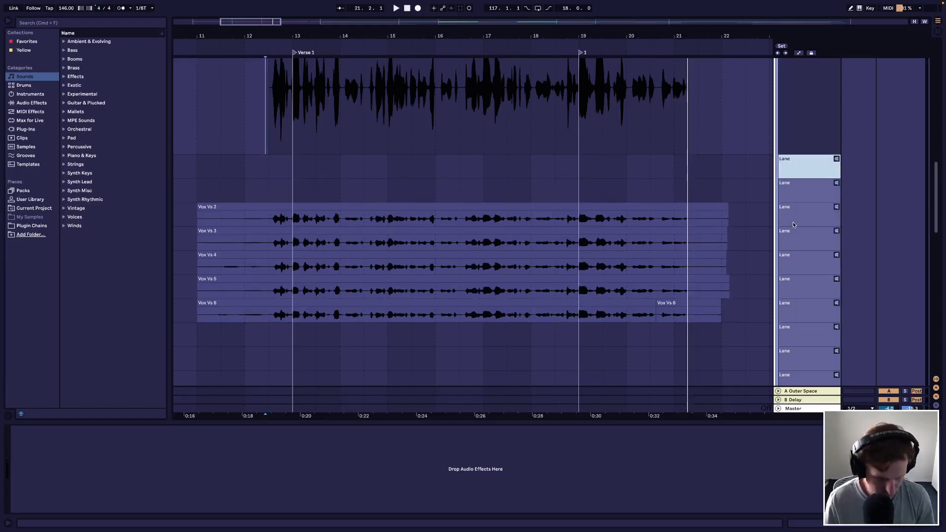
key(super+z)
scroll(706, 242, up, 2)
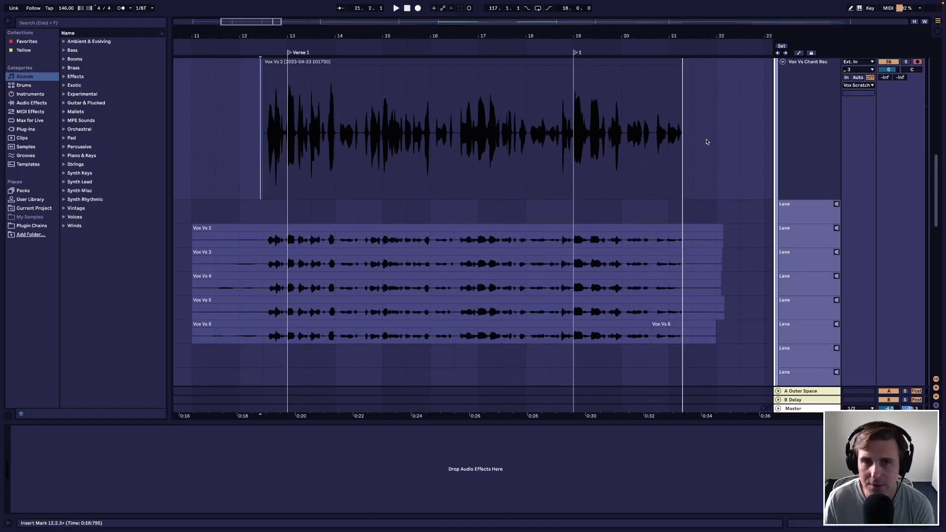
Switch take auditioning through the Vox Vs 2, Vox Vs 3 and Vox Vs 4 lanes and turn it off again
click(838, 230)
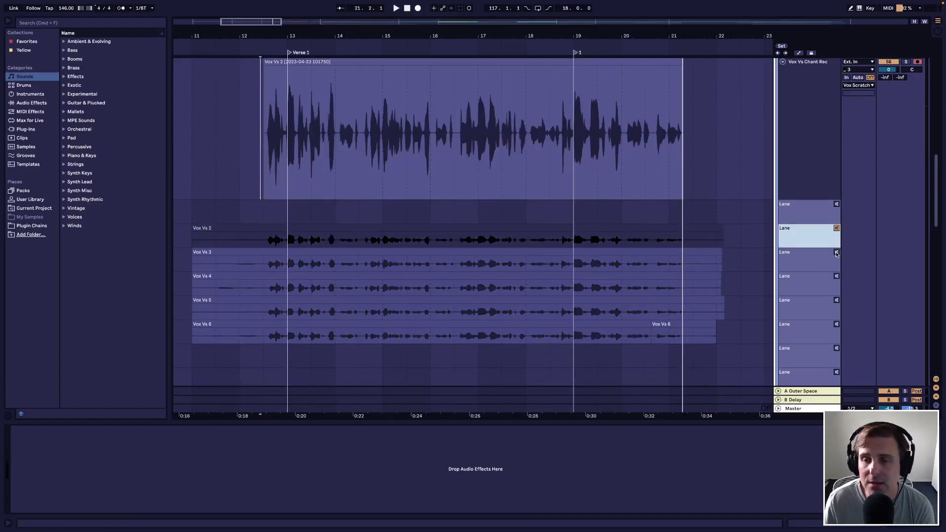
click(837, 253)
click(836, 278)
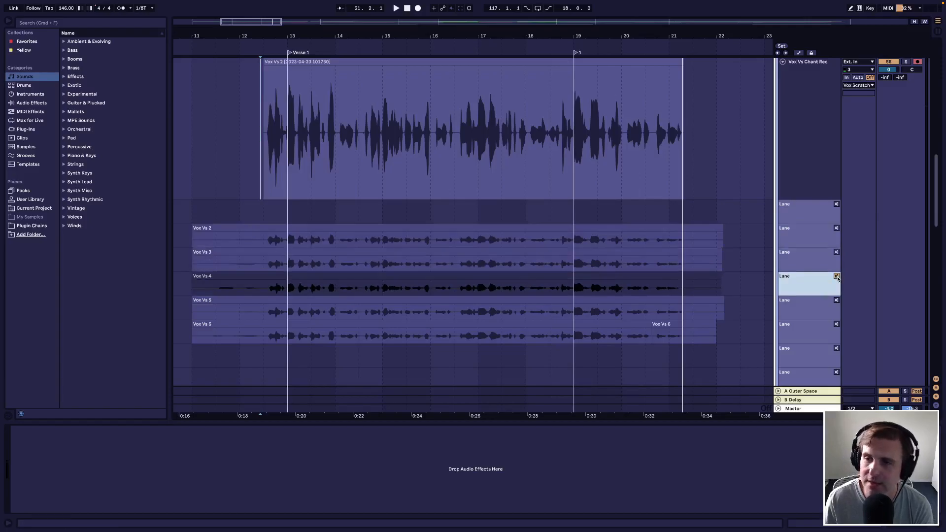
click(836, 278)
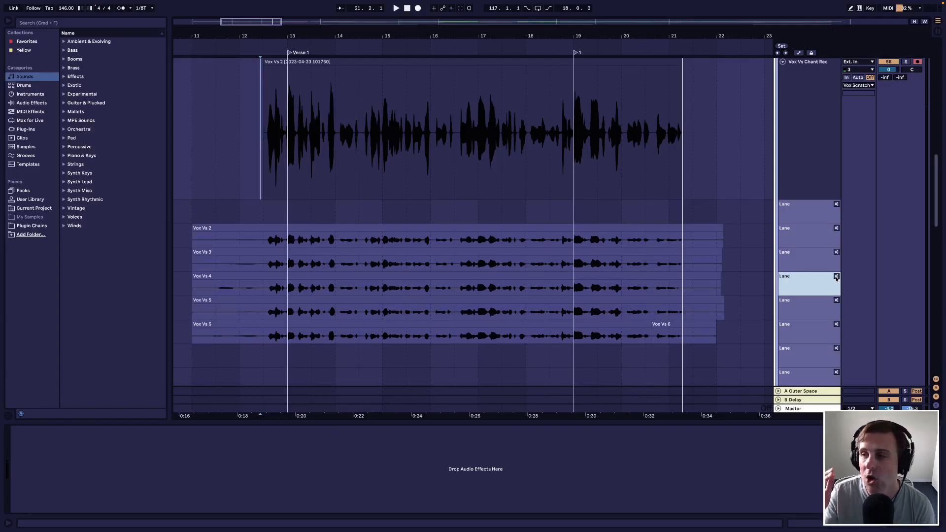
Solo the Vox Vs Chant Rec track and play its main lane from about 12.3.1, just before Verse 1
click(265, 235)
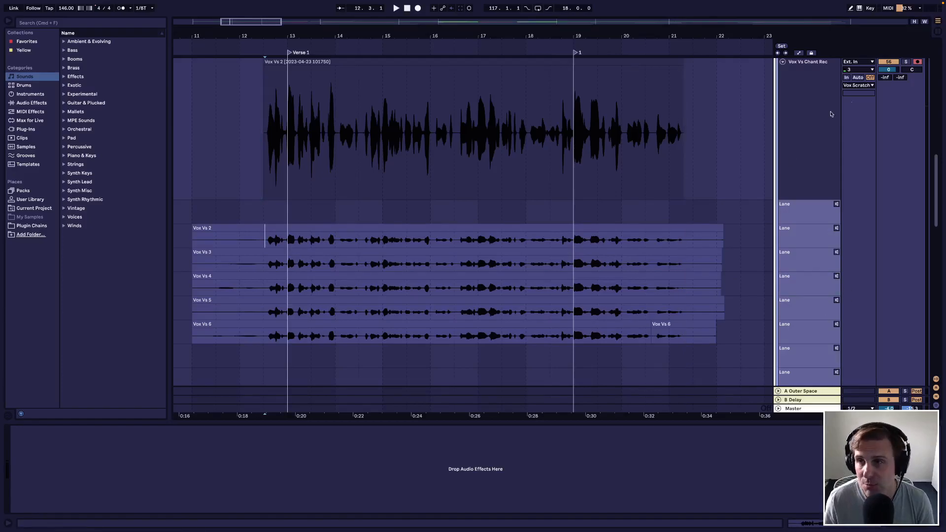
click(906, 61)
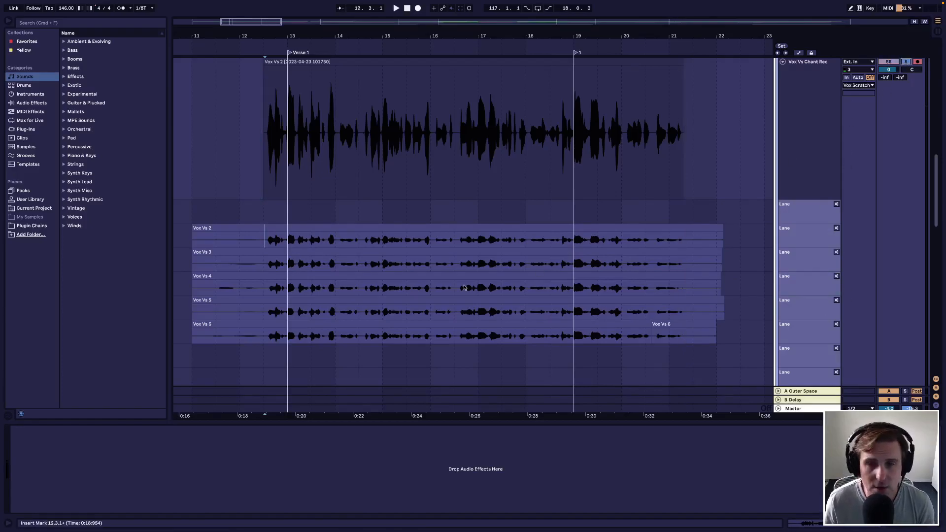
key(space)
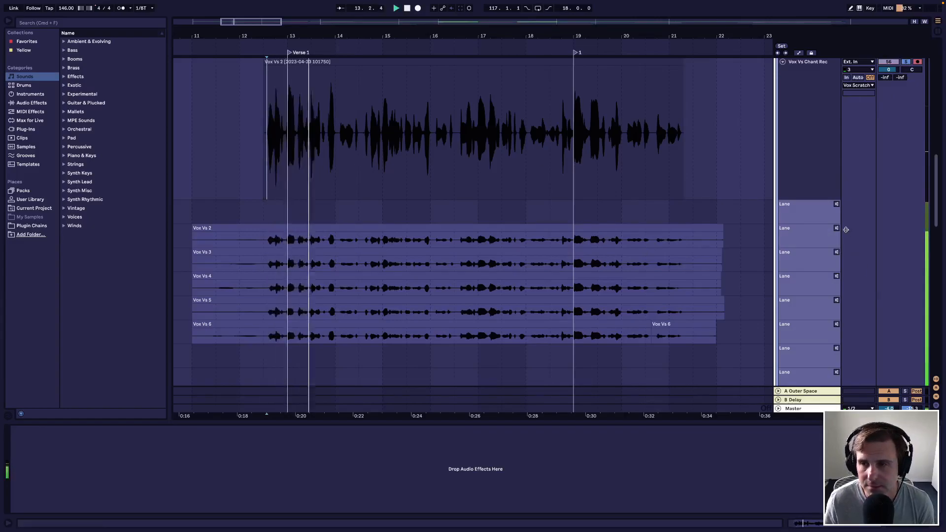
key(space)
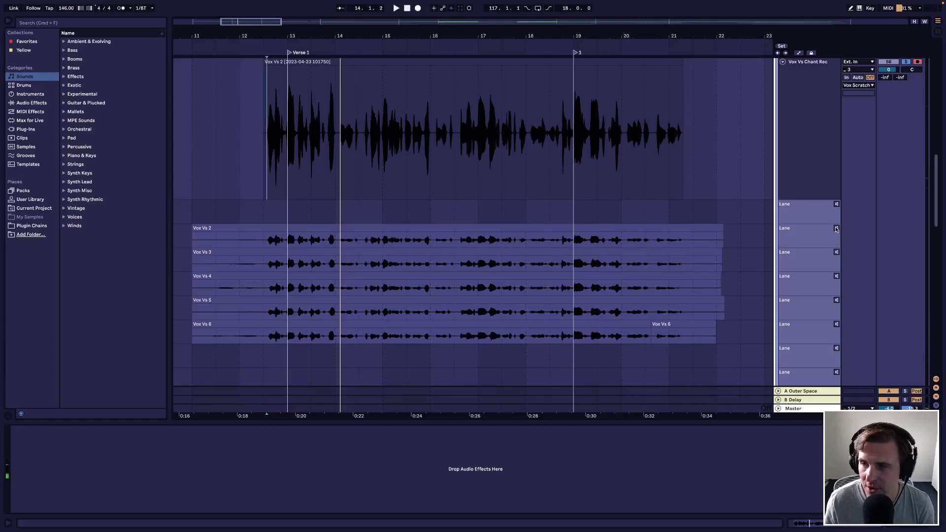
Audition the Vox Vs 2 take in playback and switch auditioning to the Vox Vs 3 lane
click(837, 228)
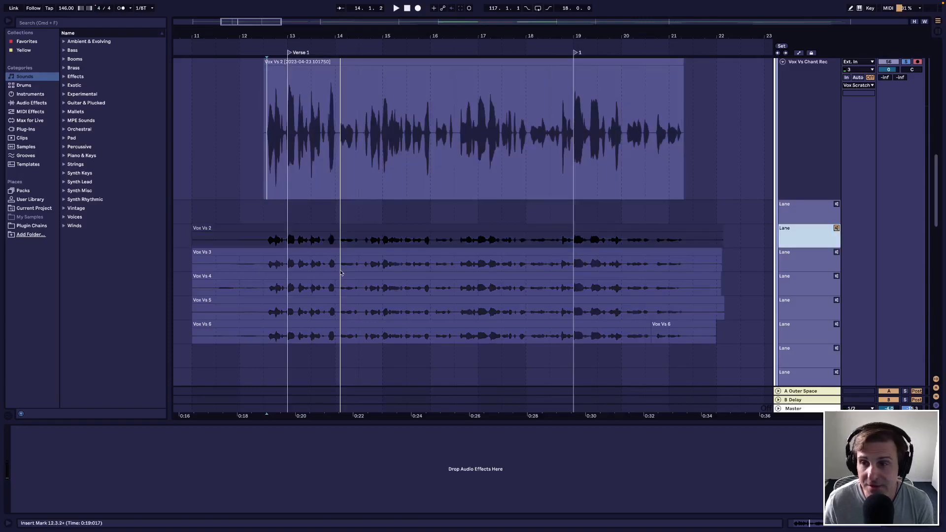
key(space)
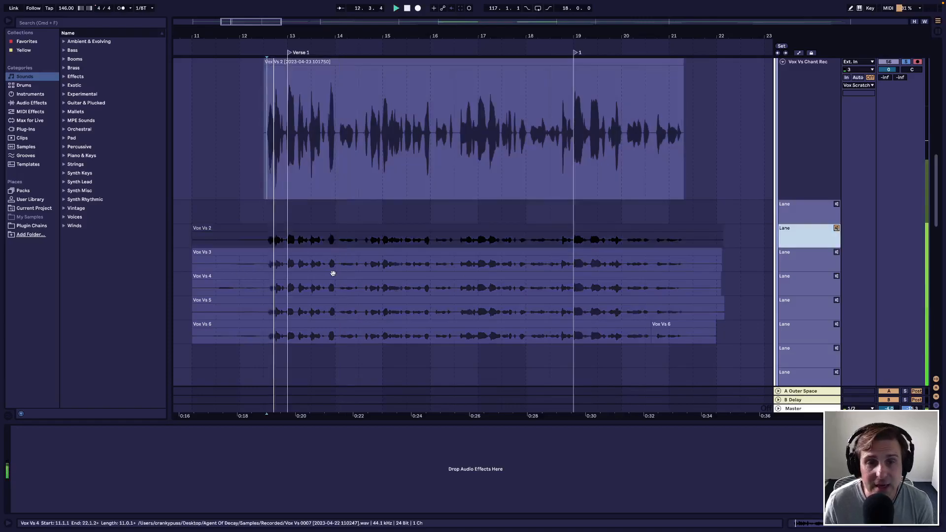
click(836, 253)
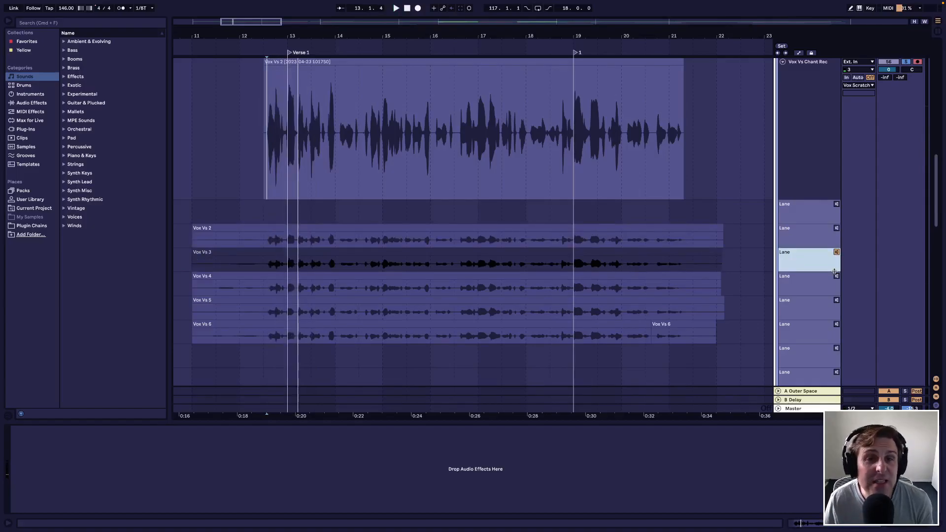
Copy the opening phrase of take Vox Vs 3, from about 12.3.1 to 14.1.1, up to the main lane
click(266, 266)
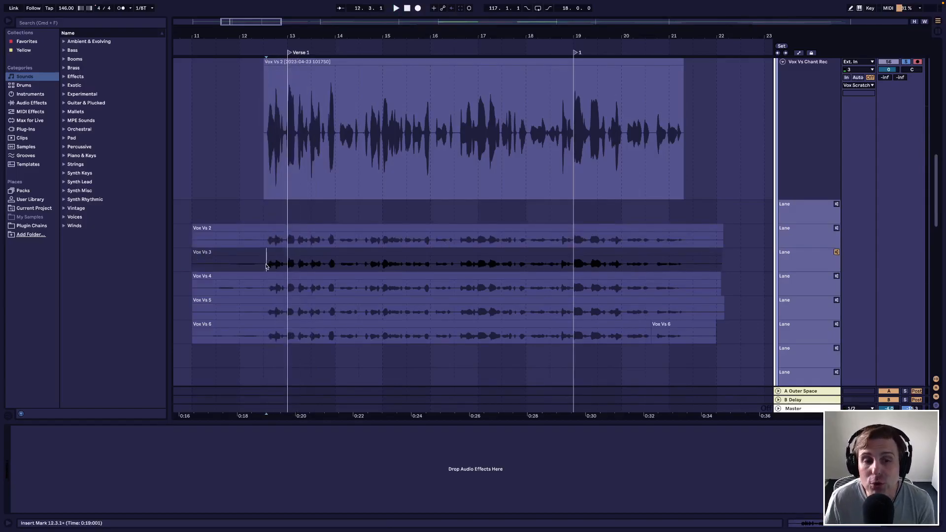
drag(266, 266, 338, 269)
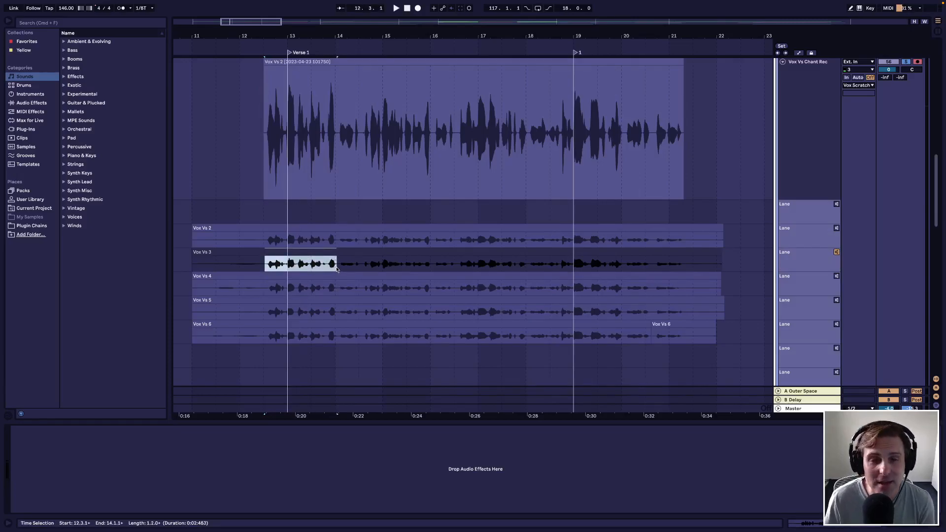
key(Return)
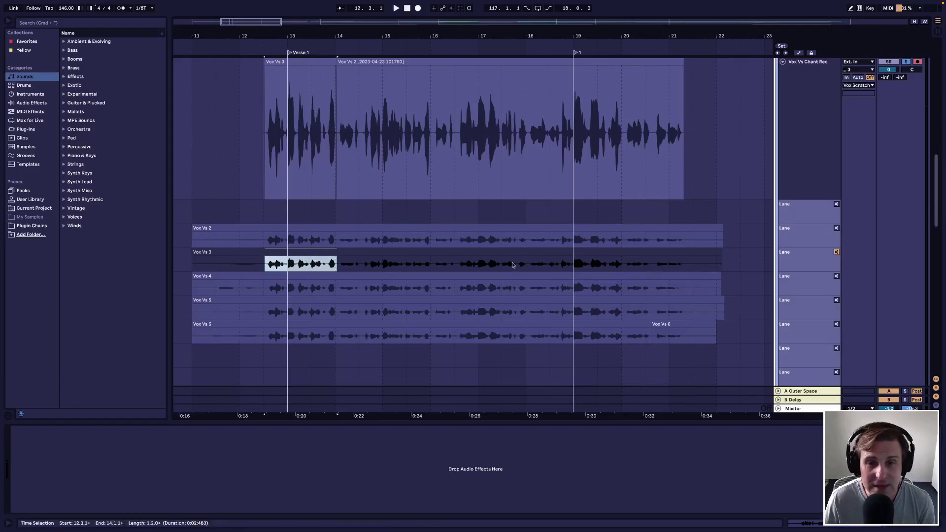
Copy the section of take Vox Vs 4 from about 14.1.1 to 16.3.1 up to the main lane
click(338, 287)
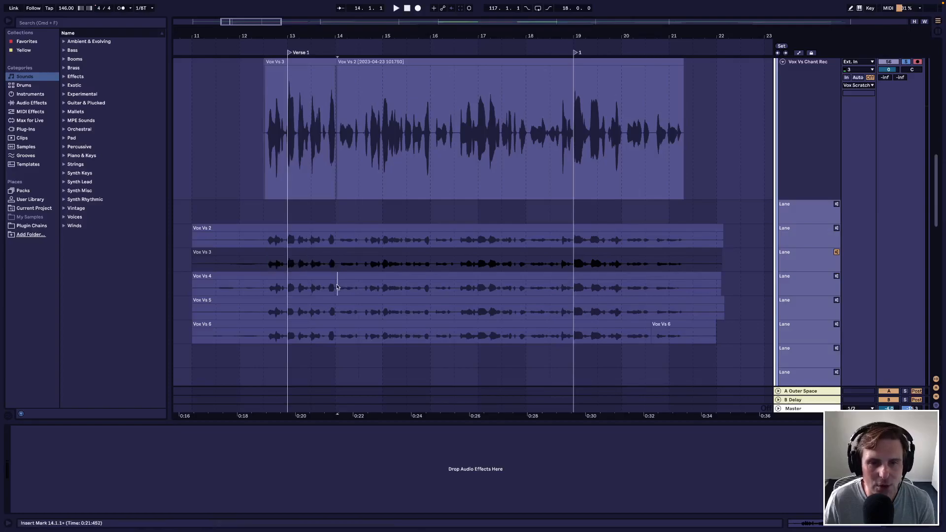
drag(336, 287, 454, 292)
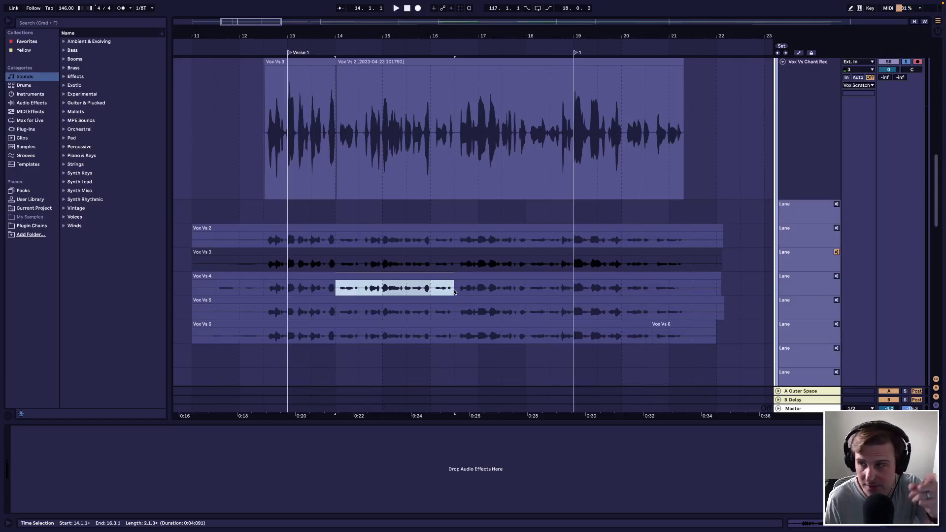
key(Return)
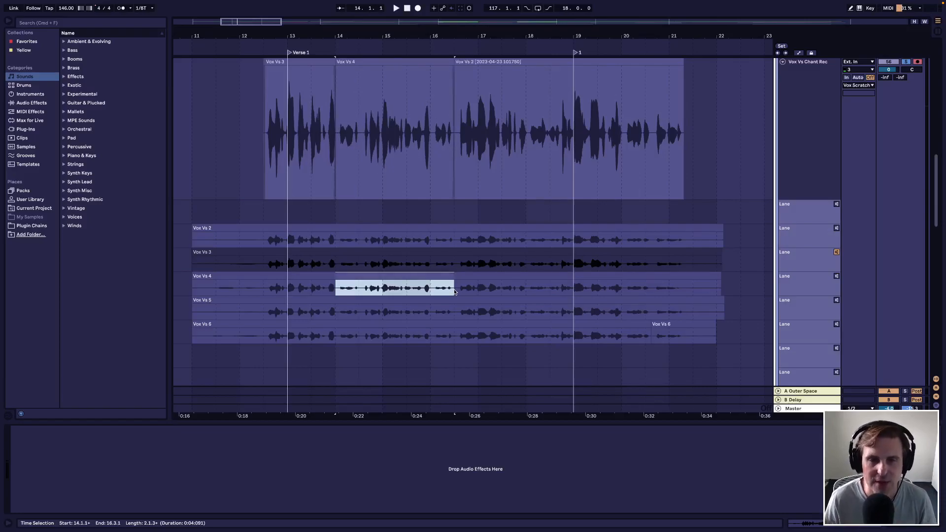
Copy Vox Vs 5 from about 16.3.1 to 18.3.4 and Vox Vs 6 from there to the take's end up to the main lane
drag(457, 313, 560, 312)
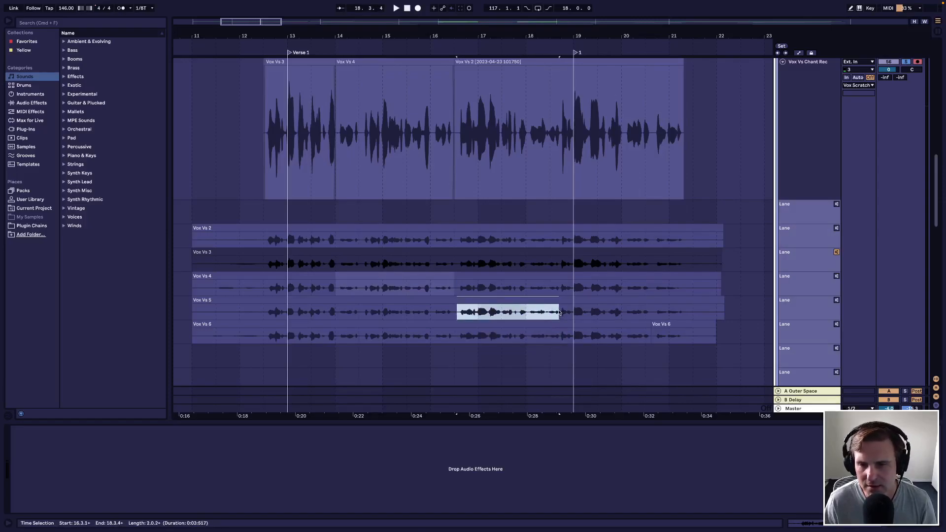
key(Return)
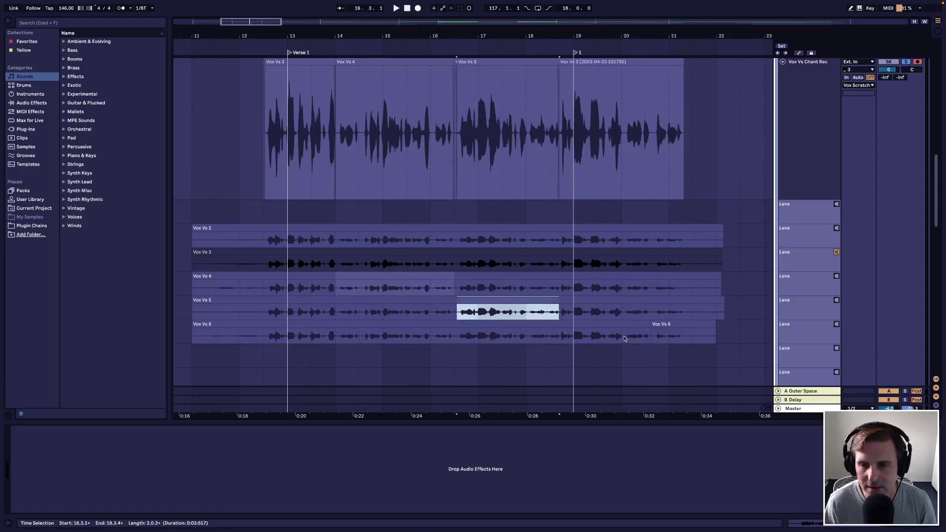
drag(559, 340, 716, 334)
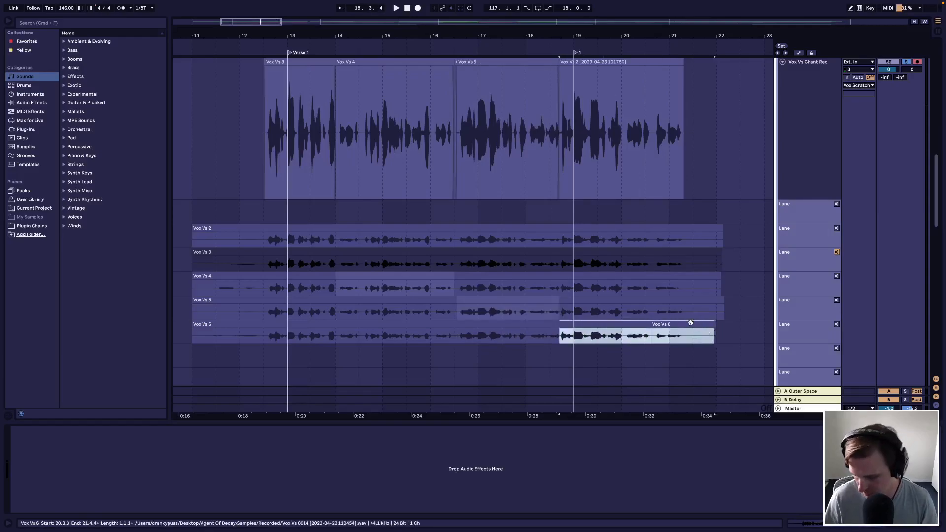
key(Return)
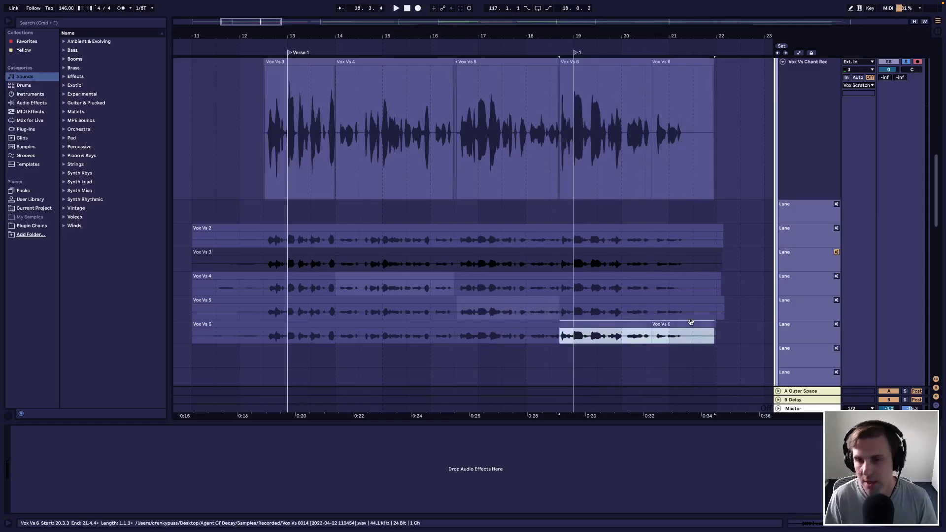
Stop auditioning the Vox Vs 3 lane and undo the take sections copied to the main lane
click(838, 256)
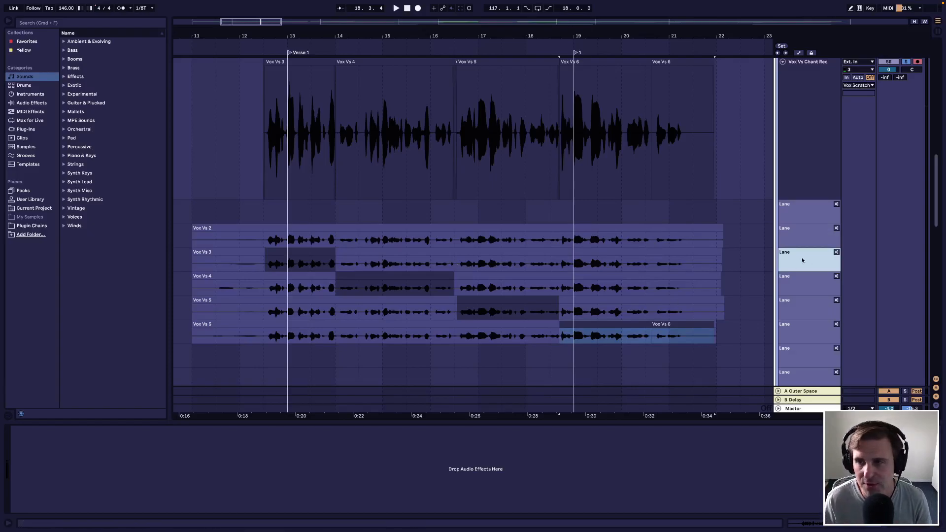
key(super+z)
key(super+z)
key(super+z)
key(super+z)
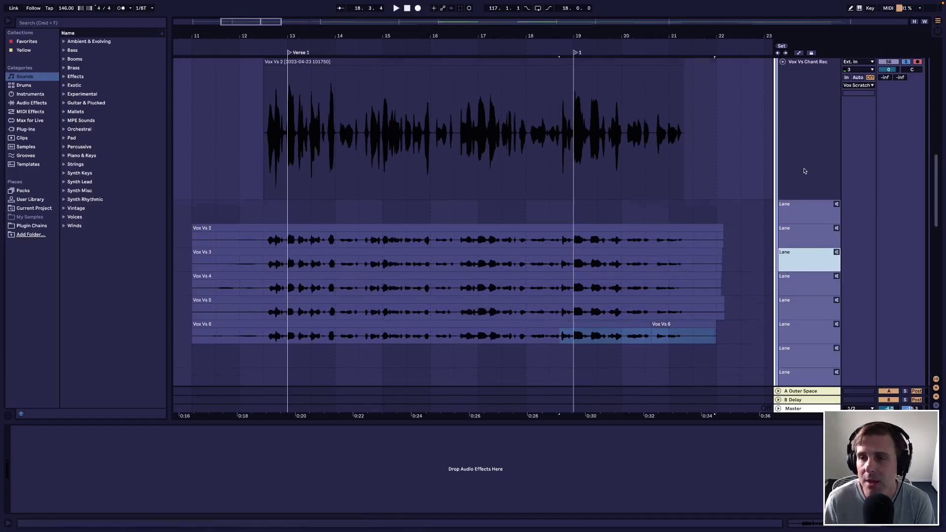
Hide the take lanes of the Vox Vs Chant Rec track
scroll(804, 167, up, 2)
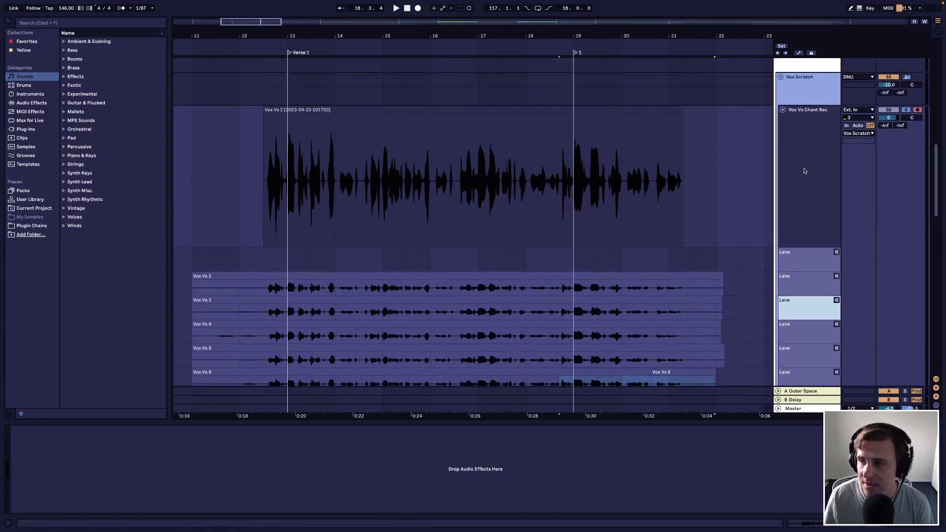
right_click(805, 171)
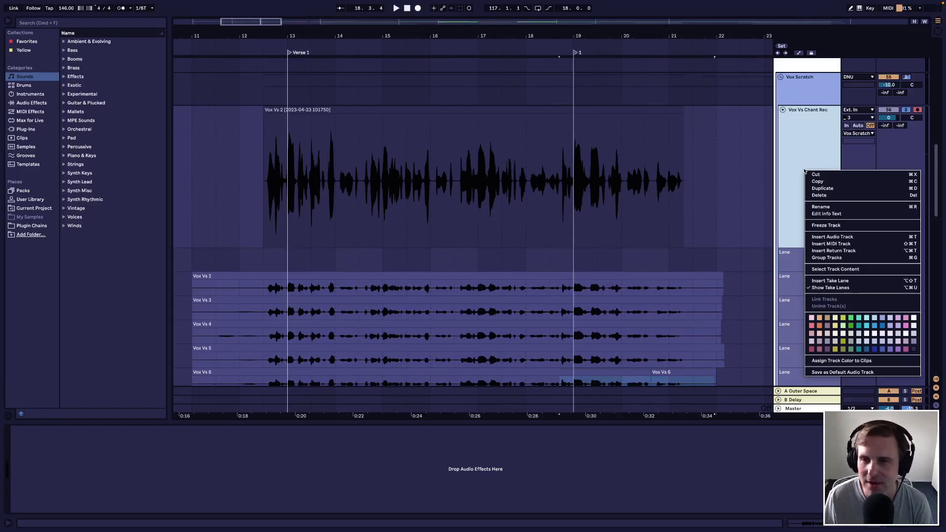
click(825, 289)
click(727, 205)
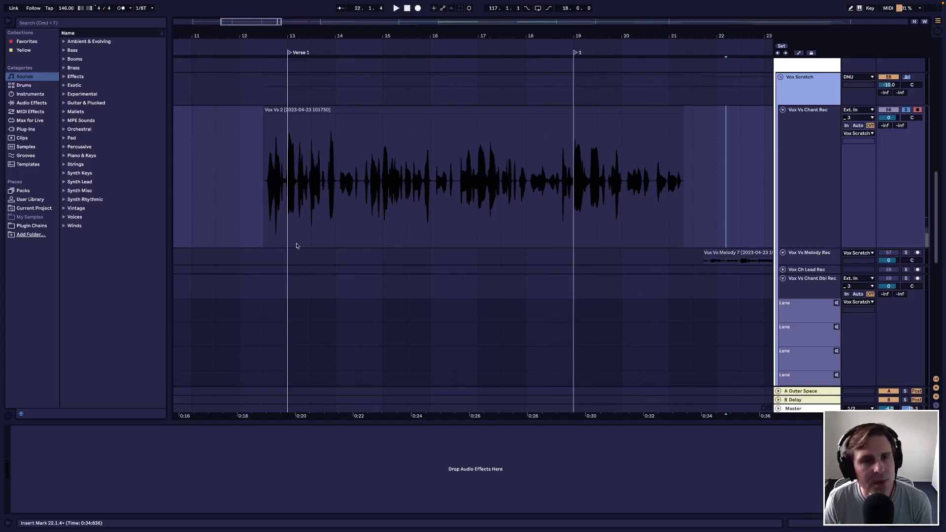
Select the consolidated Vox Vs 2 clip on the Vox Vs Chant Rec track and show its clip properties and waveform
scroll(284, 184, up, 5)
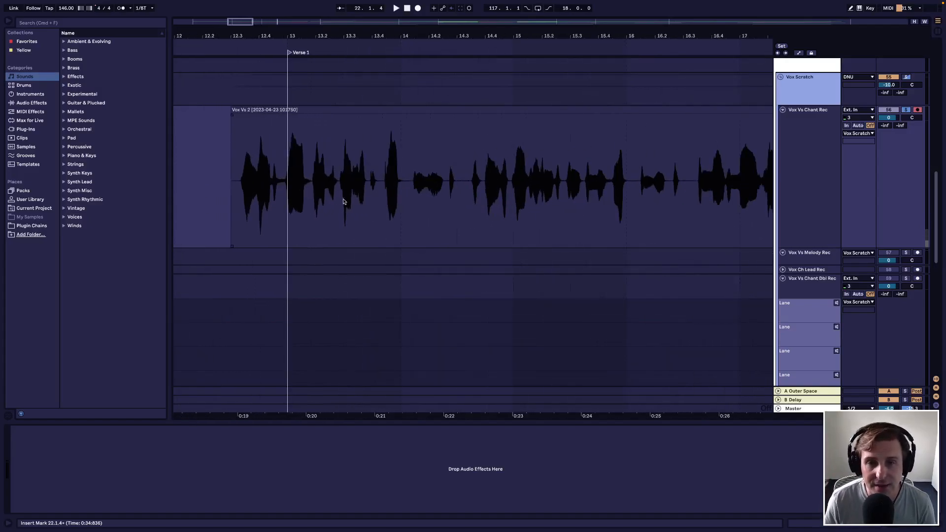
click(409, 191)
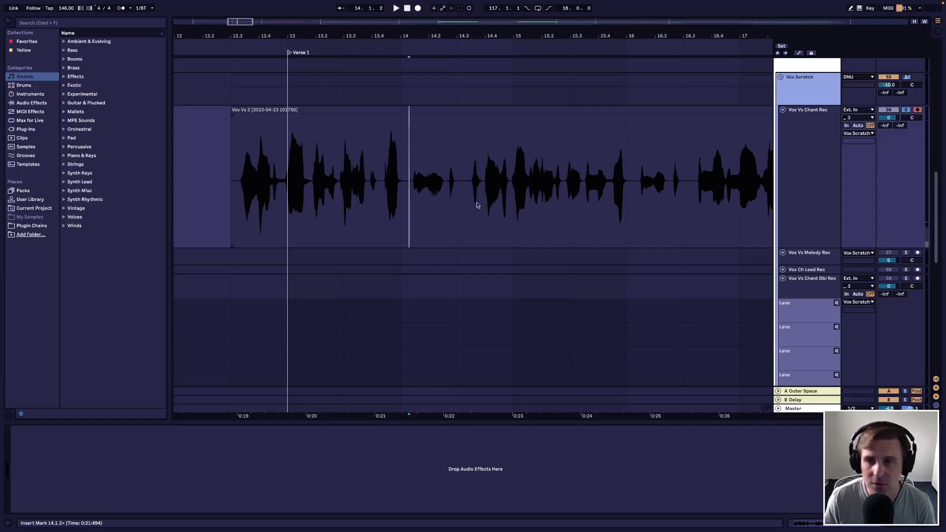
click(511, 111)
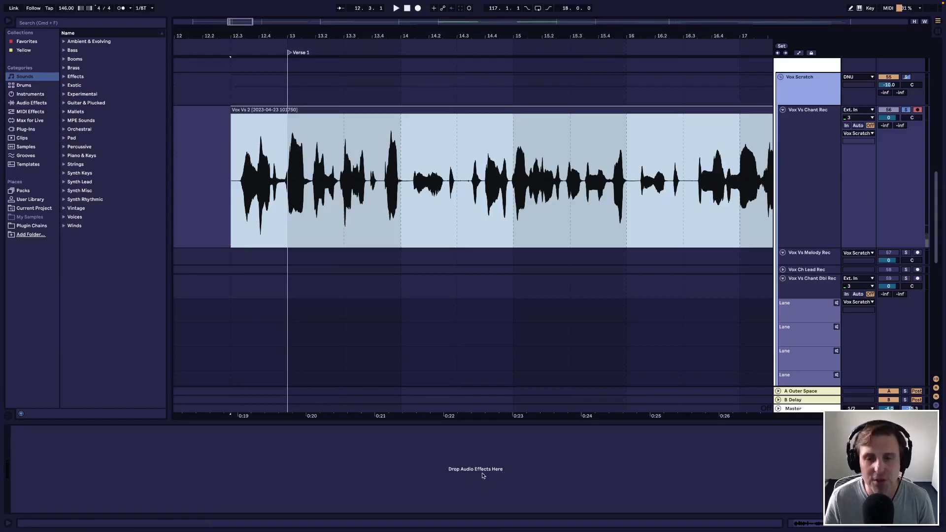
key(shift+Tab)
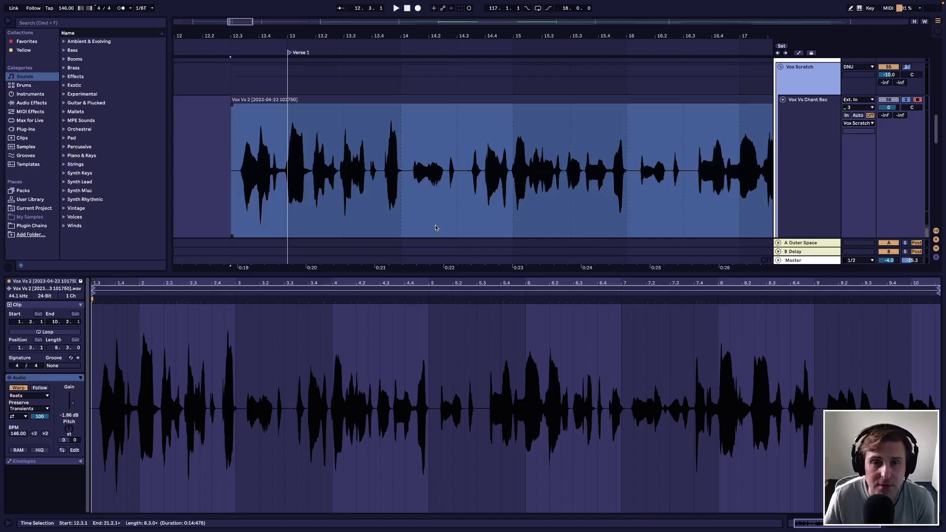
Play the Vox Vs 2 clip from its start at 12.3.1 to listen for uneven vocal levels
click(237, 175)
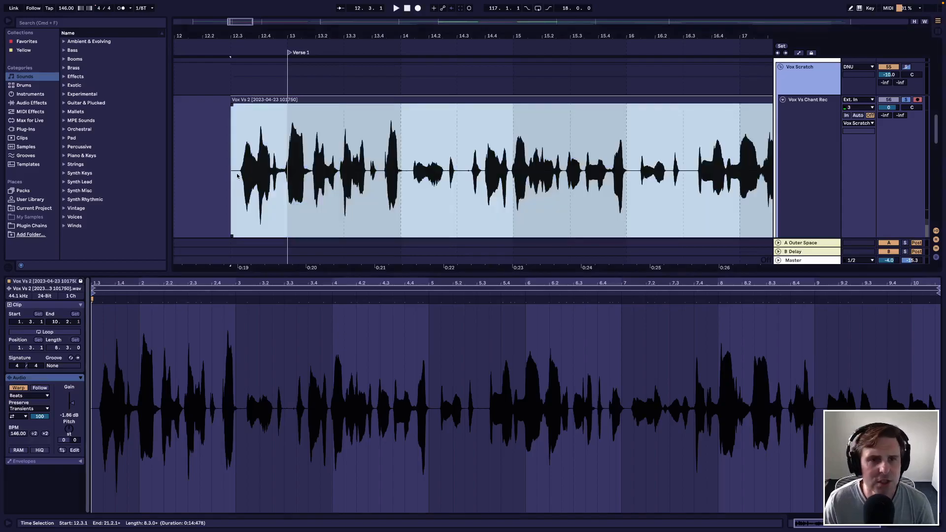
click(229, 137)
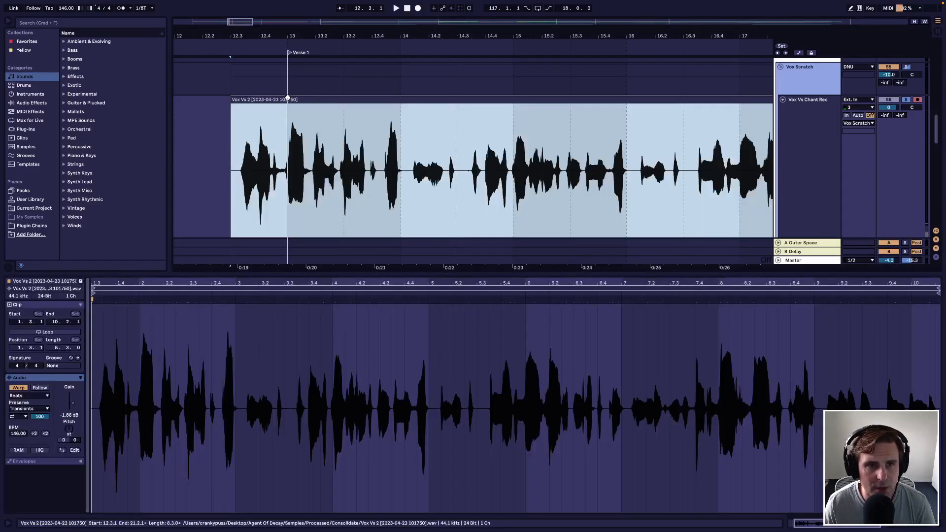
click(287, 99)
key(space)
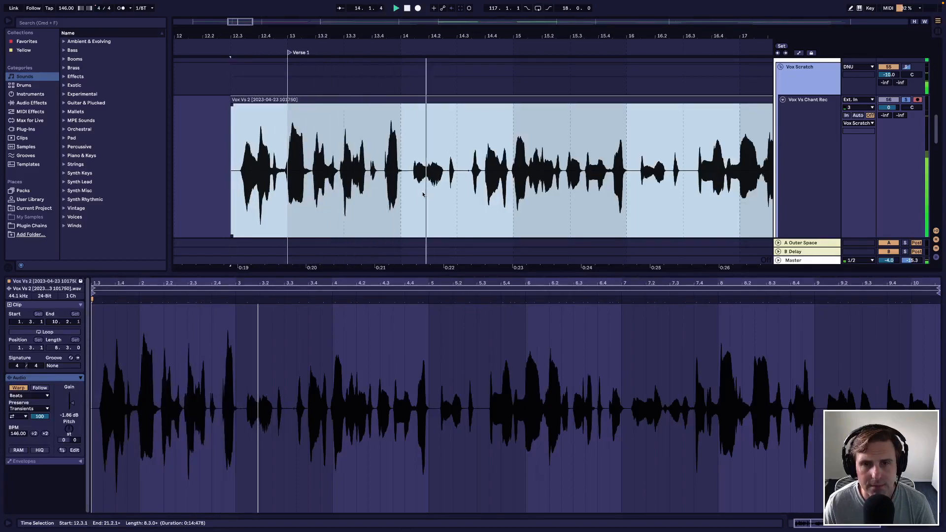
Mark the quiet phrase after 14.1.1 in the vocal clip and set the arrangement's fixed grid to Off
drag(408, 182, 461, 182)
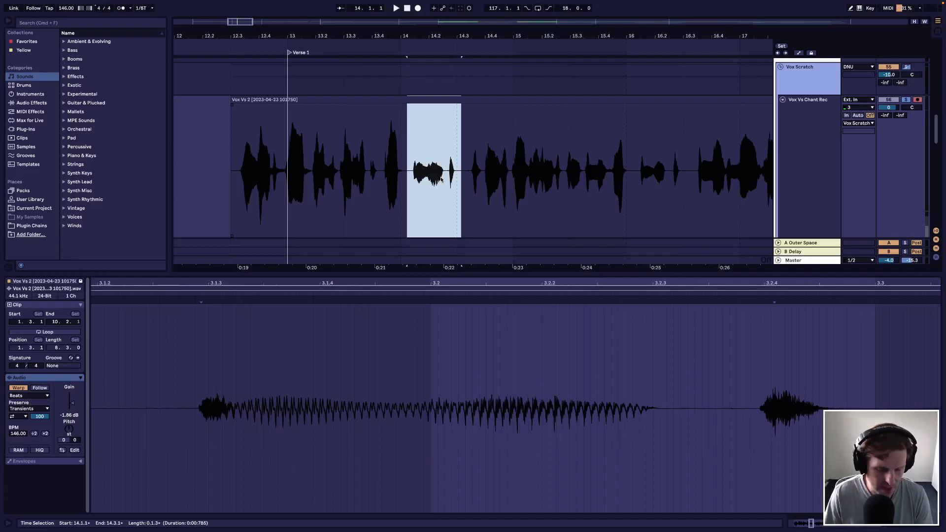
click(413, 142)
drag(406, 144, 455, 158)
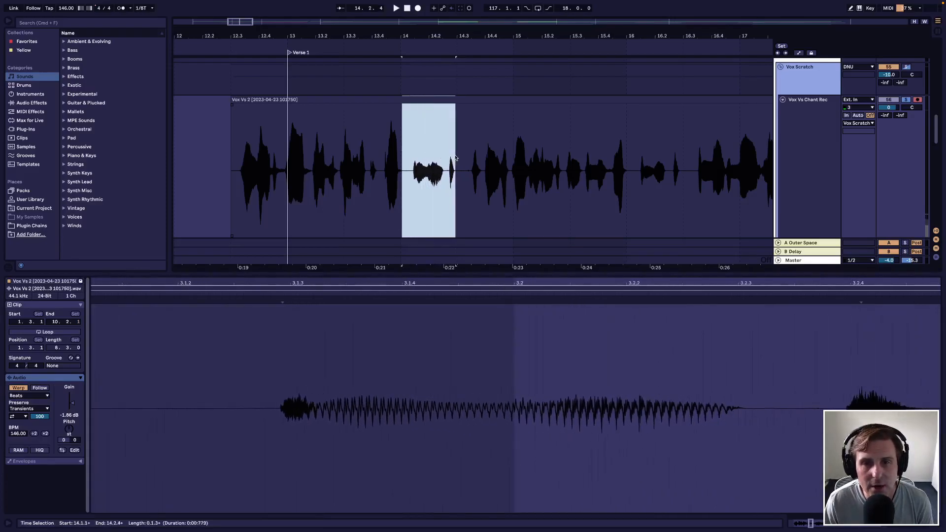
right_click(466, 79)
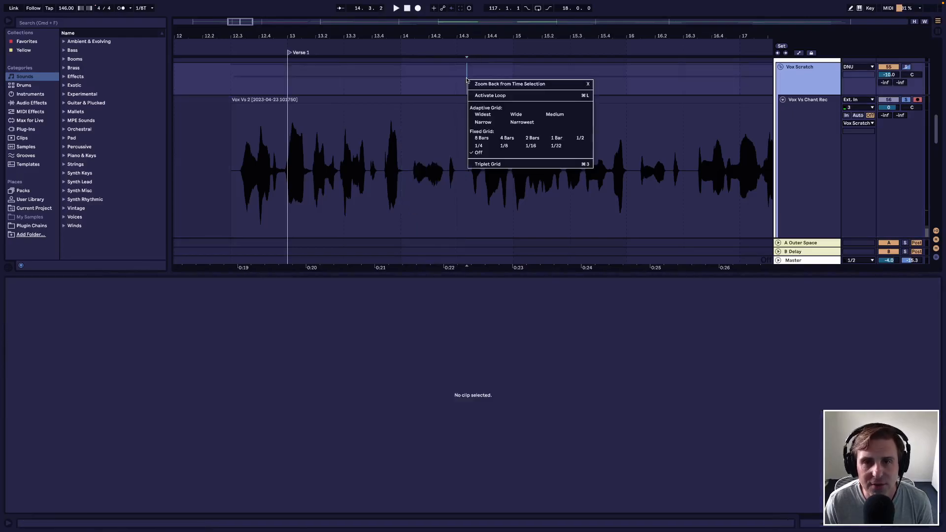
click(478, 153)
Split the quiet phrase from about 14.1.1 to 14.3.1 out of the vocal clip as its own clip
click(390, 168)
click(407, 155)
drag(407, 154, 464, 158)
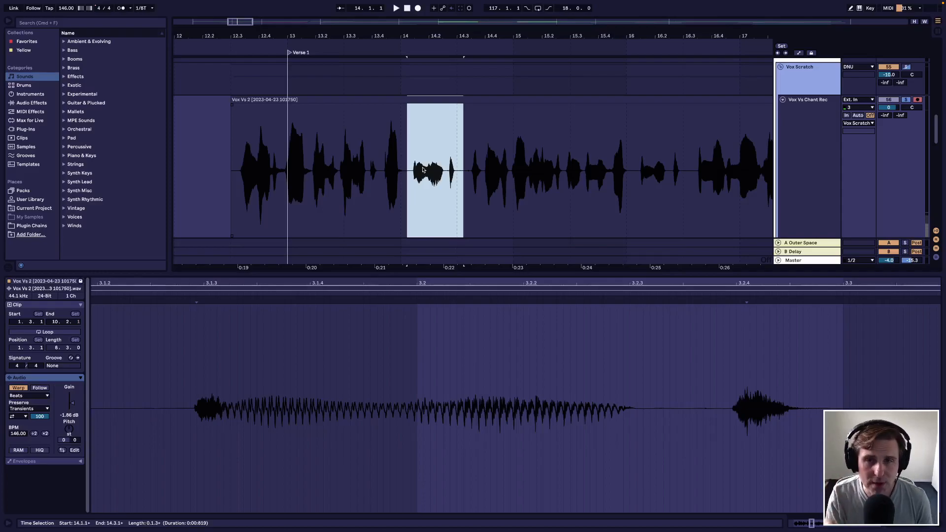
key(super+e)
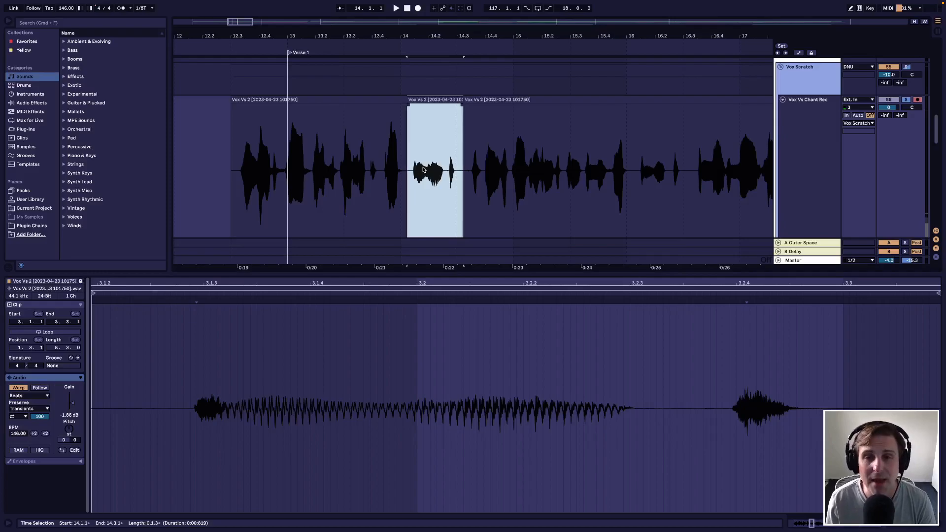
Set the gain of the isolated phrase clip at 14.1.1 to 2 dB
click(385, 139)
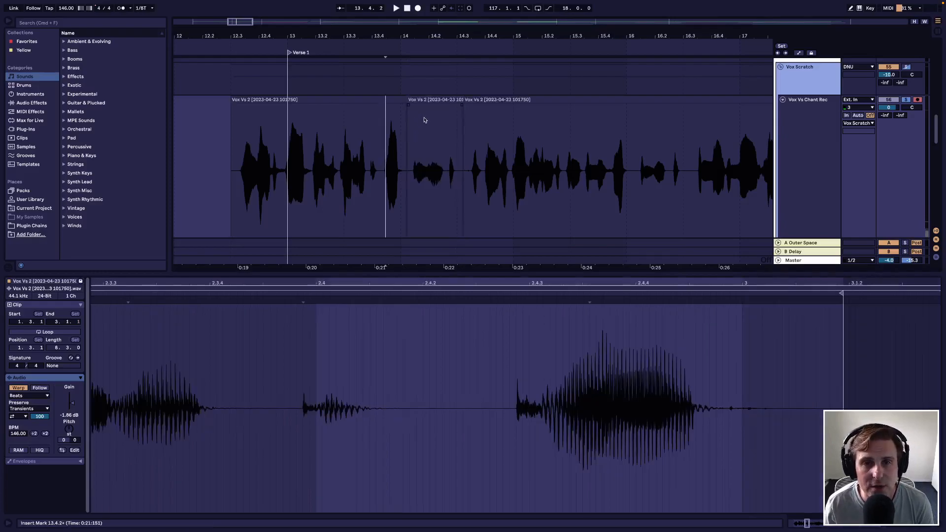
click(426, 100)
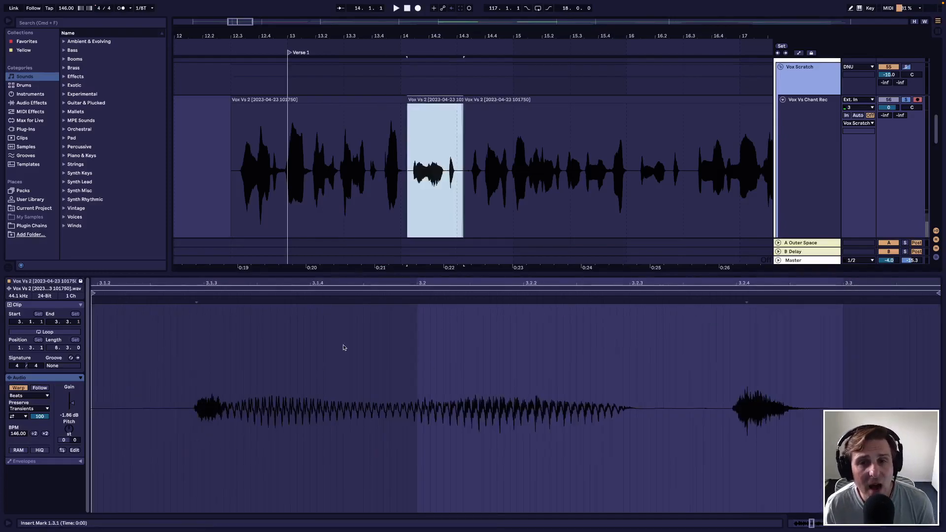
click(67, 416)
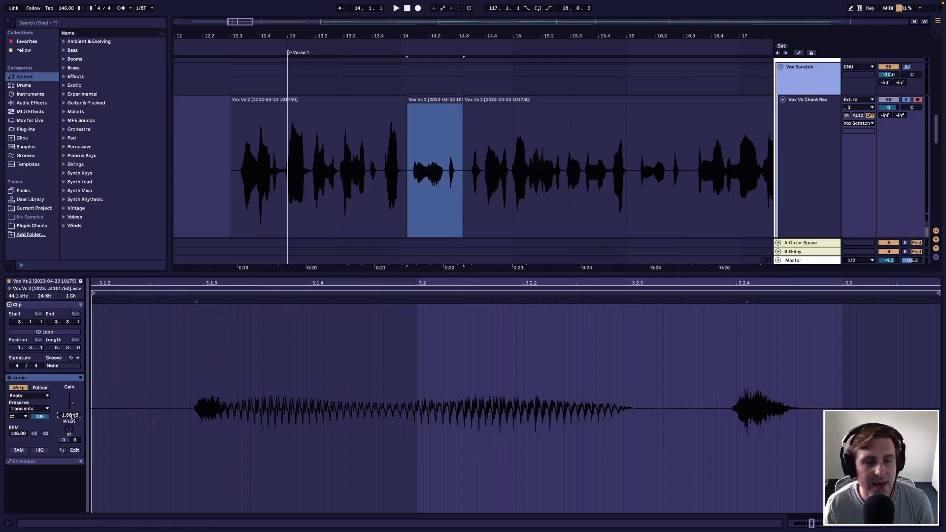
text(1)
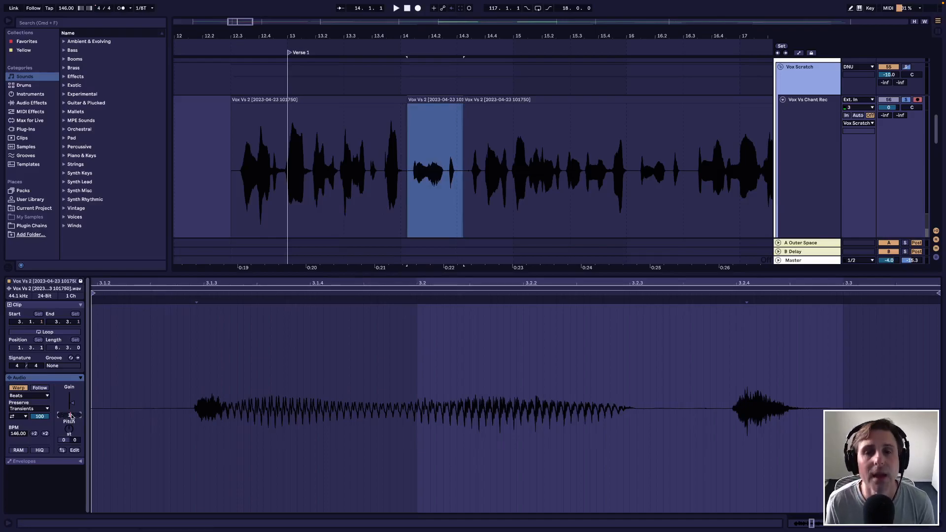
key(Return)
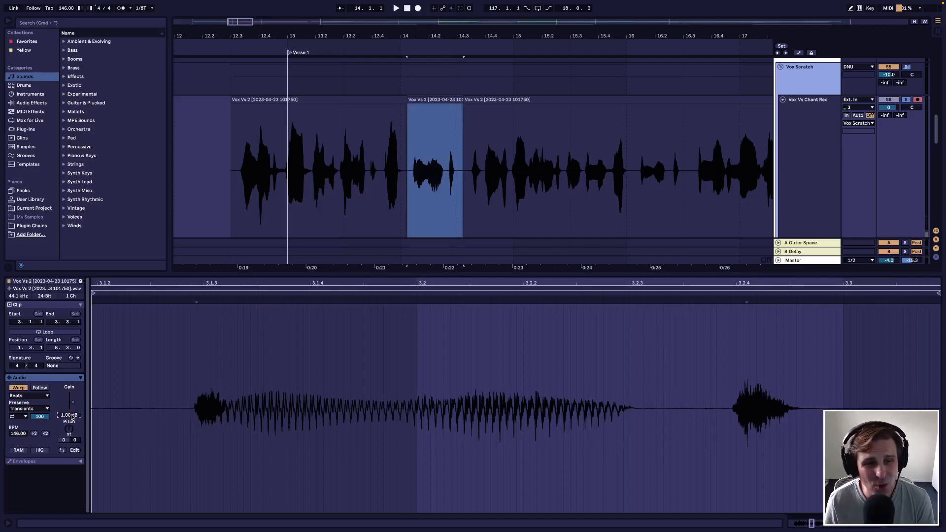
text(2)
key(Return)
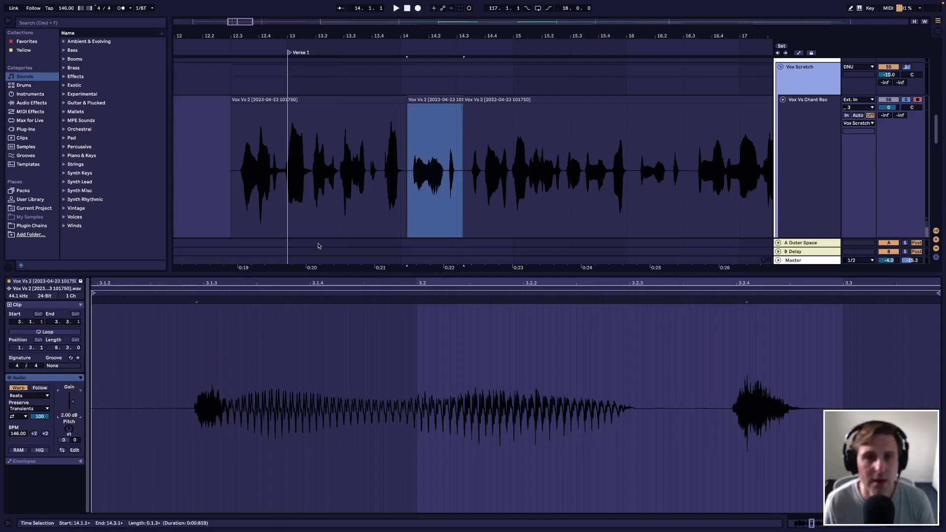
Play the vocal from about 12.3.4 through the boosted phrase, and resume listening from about 14.3.2
click(256, 175)
key(space)
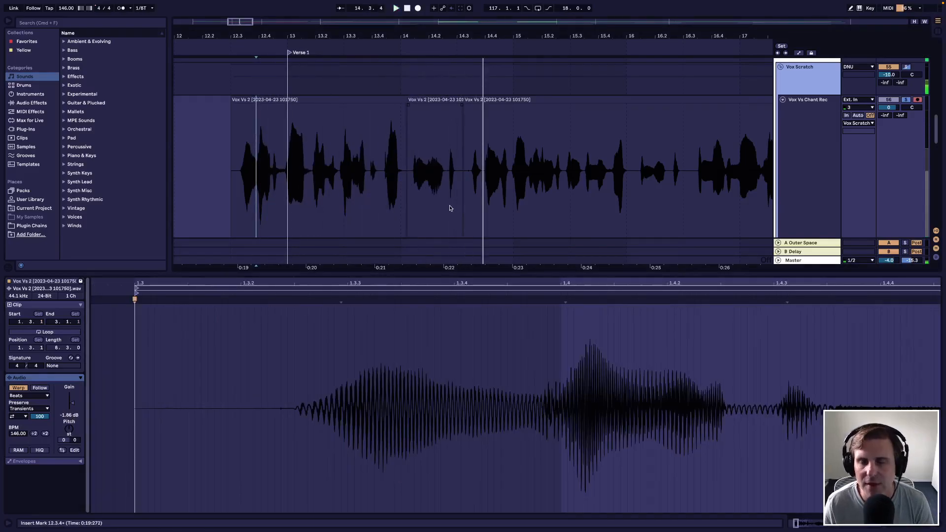
scroll(449, 208, right, 5)
scroll(450, 208, left, 2)
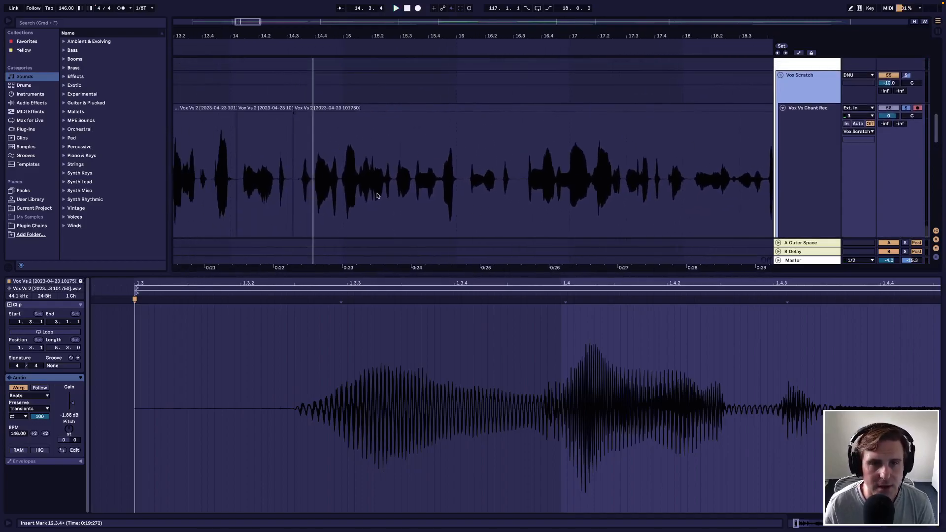
click(300, 175)
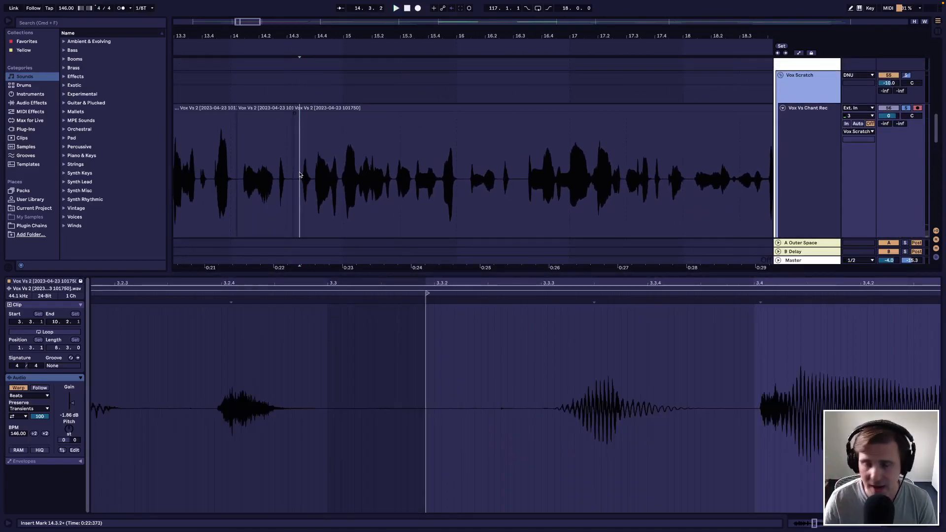
key(space)
scroll(381, 197, right, 2)
scroll(381, 197, right, 1)
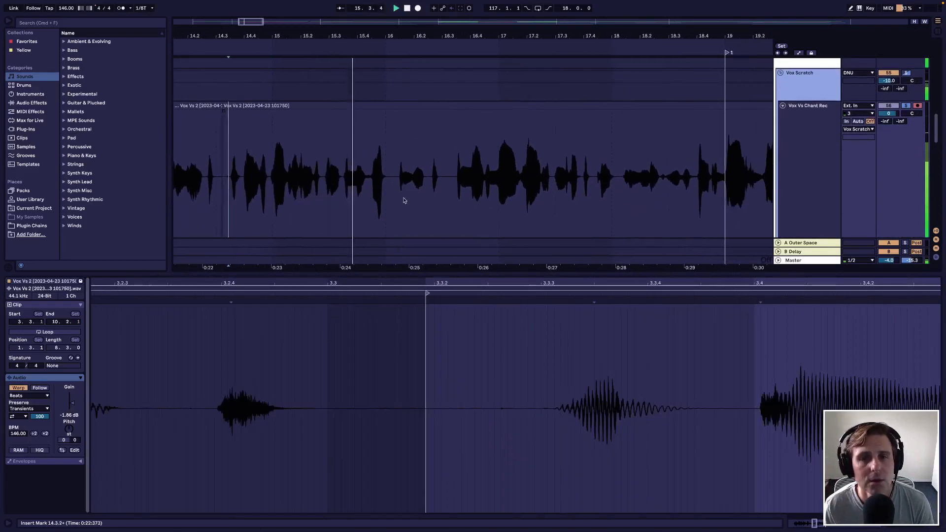
Split the quiet phrase from about 16.1.2 to 16.3.1 into its own clip and set its gain to 2 dB
drag(395, 157, 445, 167)
key(super+e)
drag(67, 417, 66, 418)
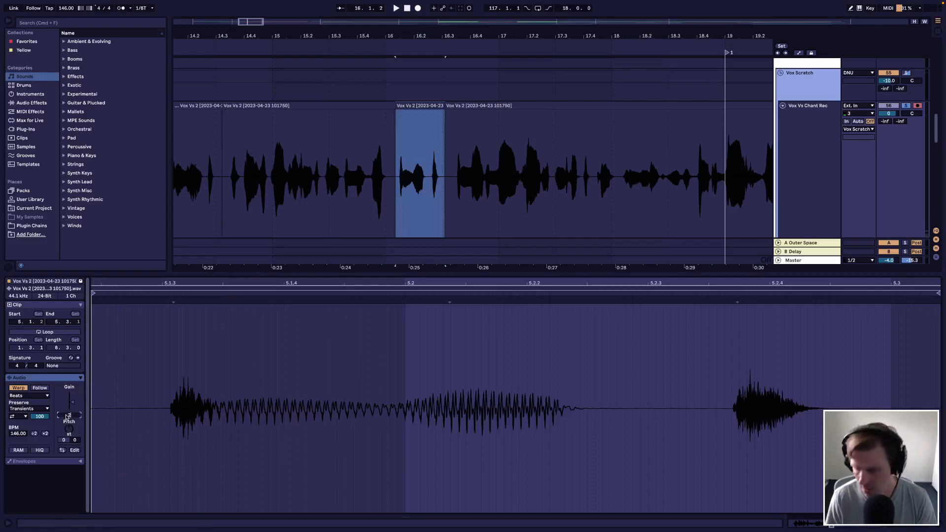
Play the vocal from about 15.3.1 onward to check the second boosted phrase and listen for the next quiet one
click(331, 151)
key(space)
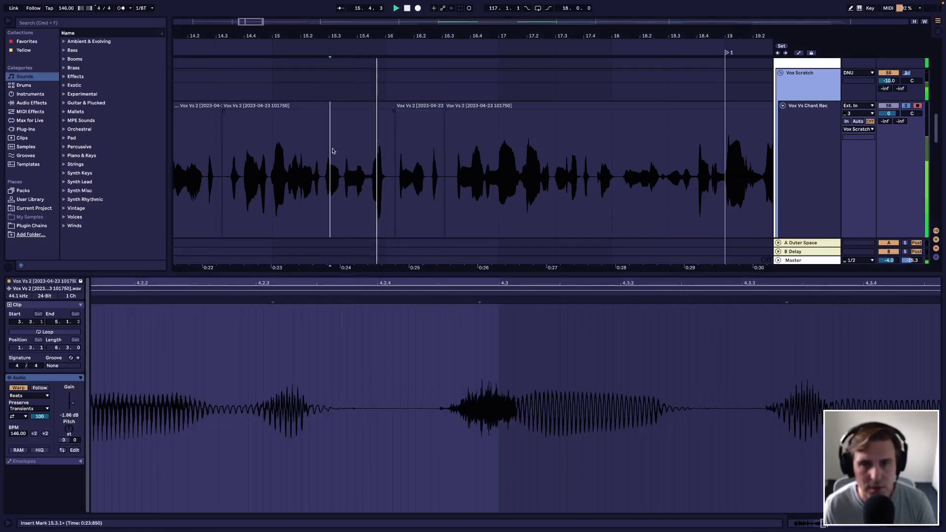
scroll(355, 157, right, 5)
scroll(370, 166, right, 5)
scroll(320, 175, left, 6)
scroll(278, 185, left, 1)
Audition the quiet phrase from about 17.4.4, and split the section from about 18.1.2 to 18.3.4 into its own clip
drag(377, 153, 450, 184)
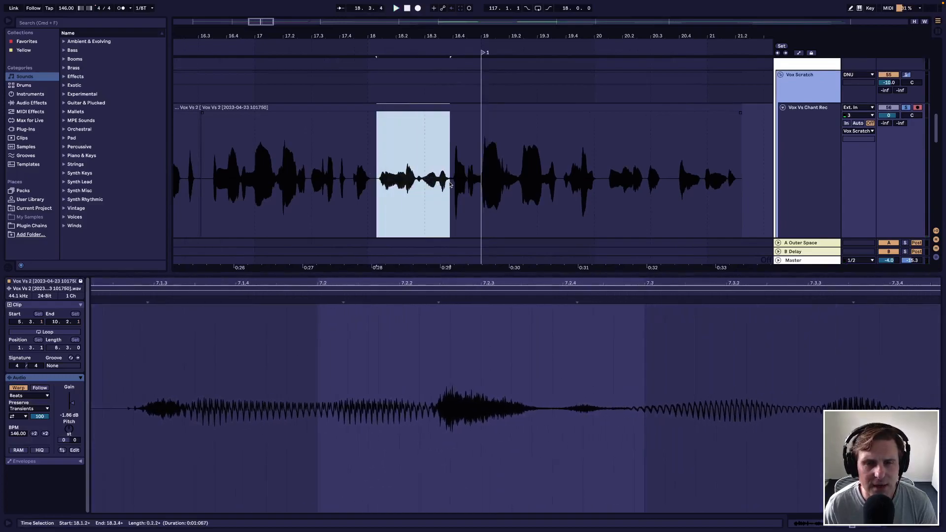
click(365, 197)
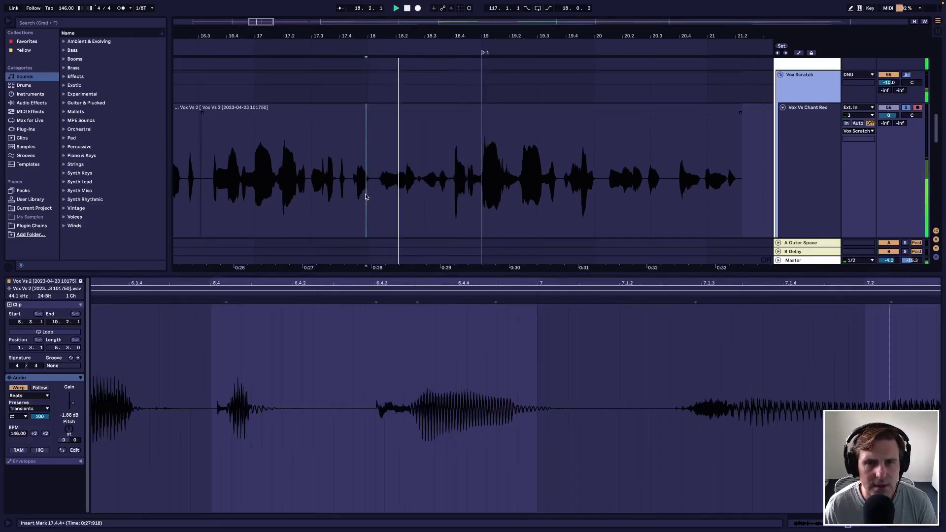
drag(378, 187, 450, 192)
key(super+e)
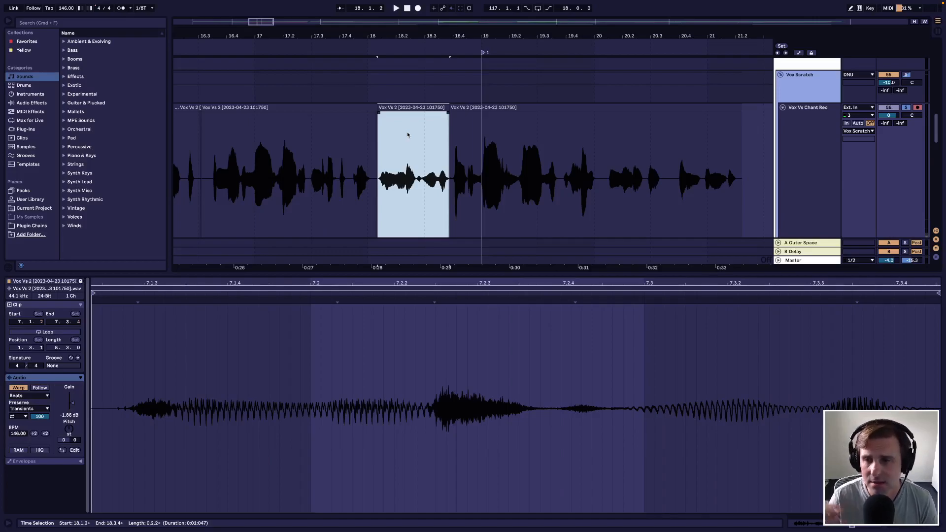
Examine the waveform of the split phrase from 18.1.2 to 18.3.4 closely against its neighbouring clips
key(plus)
key(plus)
key(plus)
key(plus)
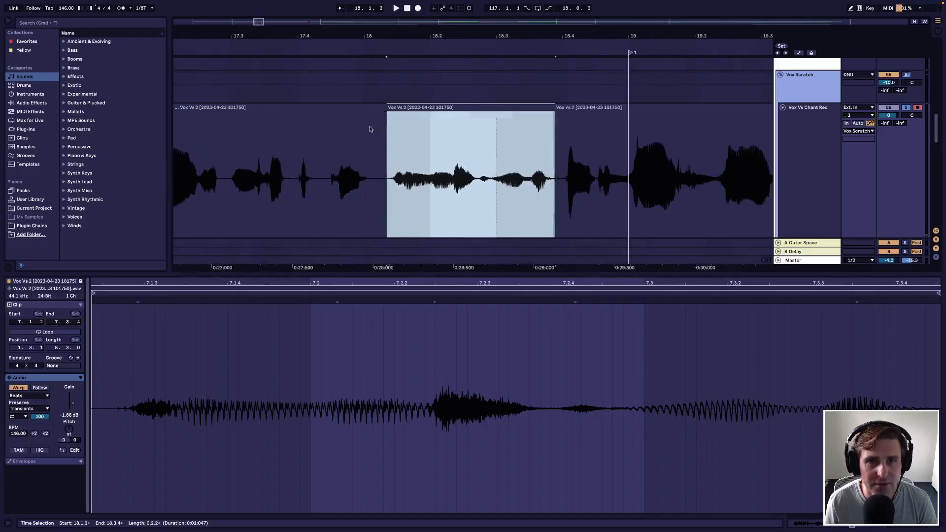
key(minus)
key(minus)
key(minus)
key(minus)
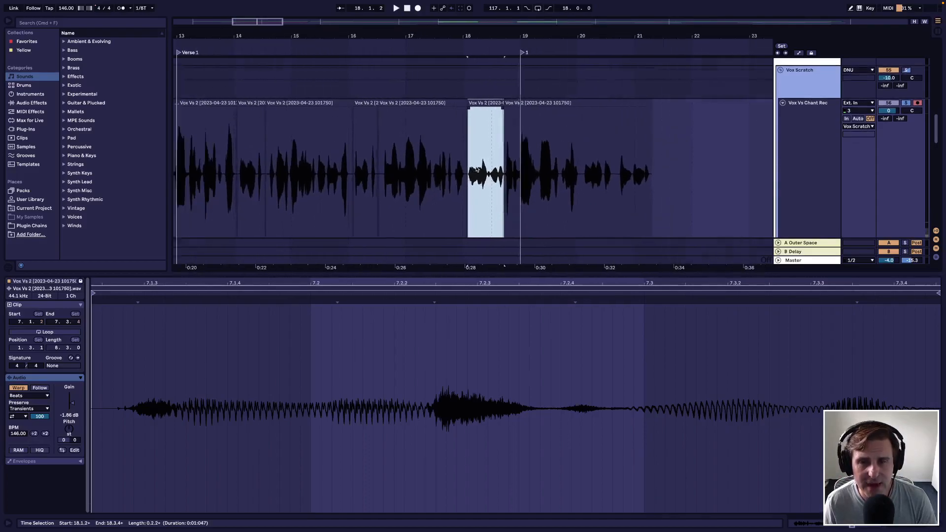
key(plus)
key(plus)
key(plus)
scroll(451, 172, right, 5)
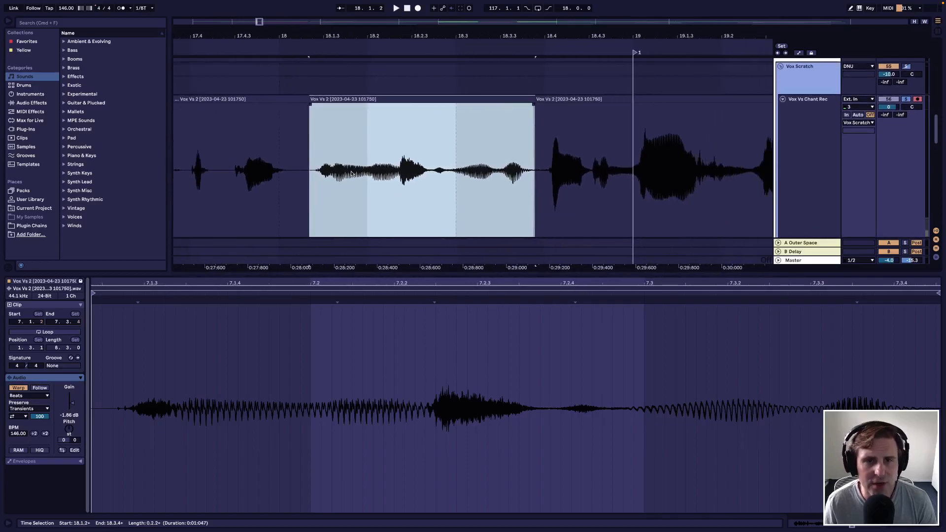
Audition the split phrase from about 18.1.1 and set its clip gain to 1 dB
click(297, 182)
key(space)
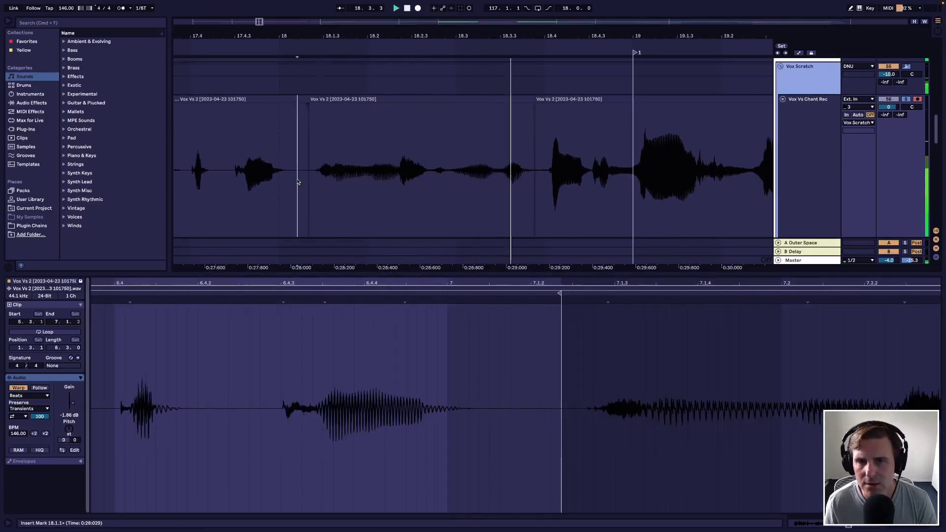
click(418, 98)
click(71, 416)
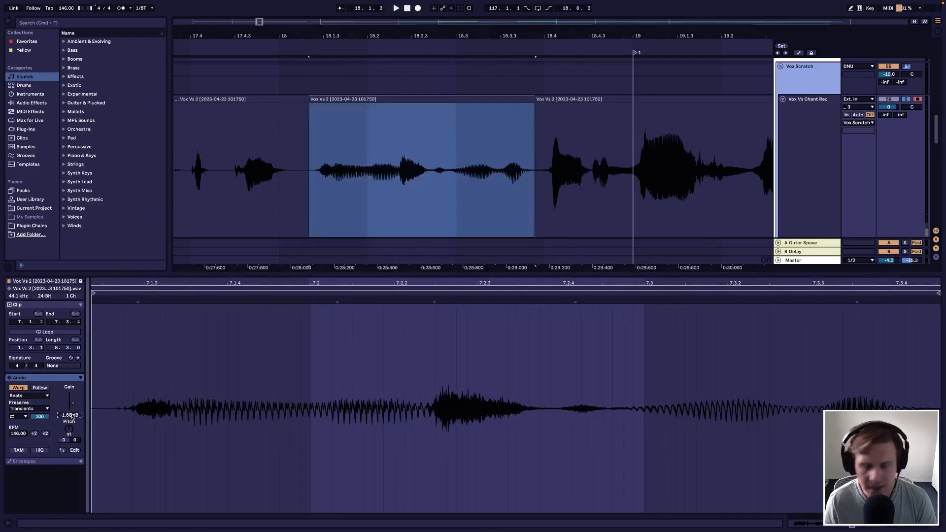
key(Return)
Play the vocal from about 17.4.4 to check the boosted phrase and listen for another quiet one toward the end
scroll(312, 201, down, 5)
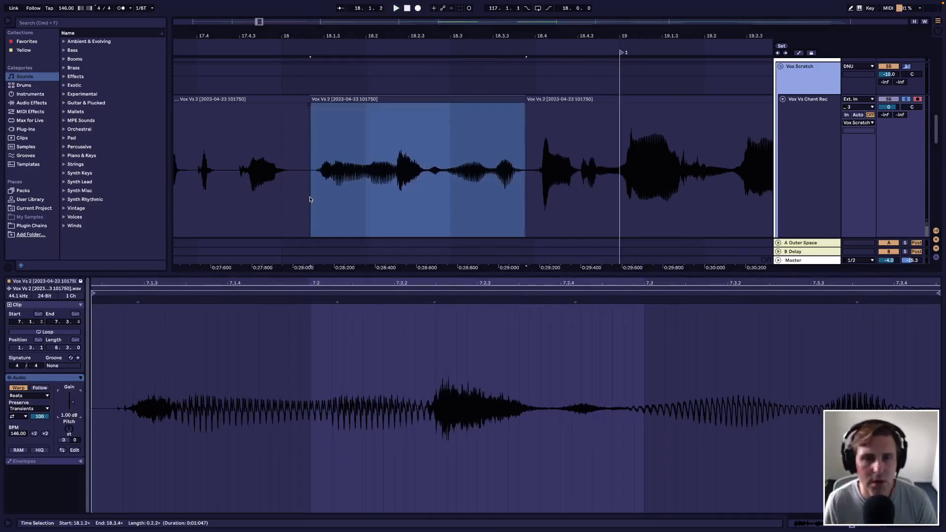
scroll(294, 245, down, 3)
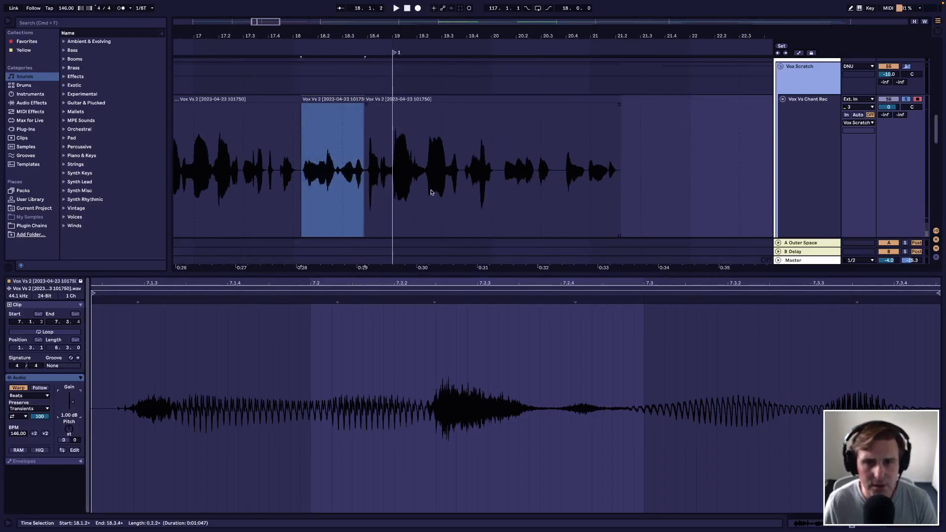
click(291, 184)
key(space)
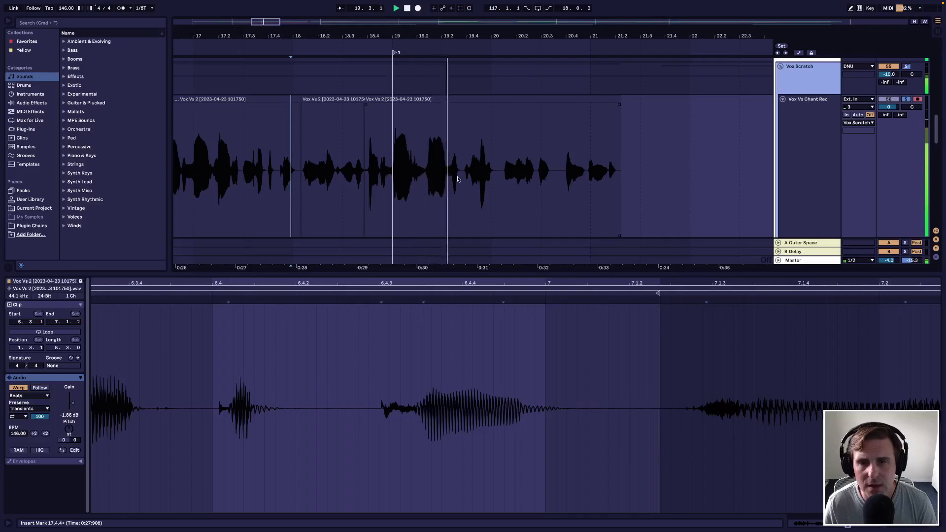
scroll(434, 183, right, 3)
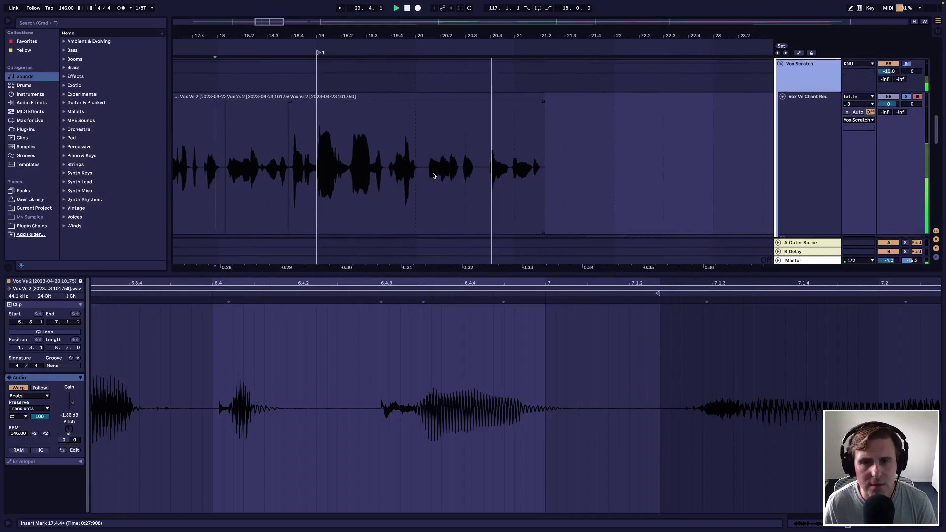
Split the vocal at about 20.1.2 to isolate the closing quiet section and set its clip gain to 2 dB
drag(426, 173, 544, 177)
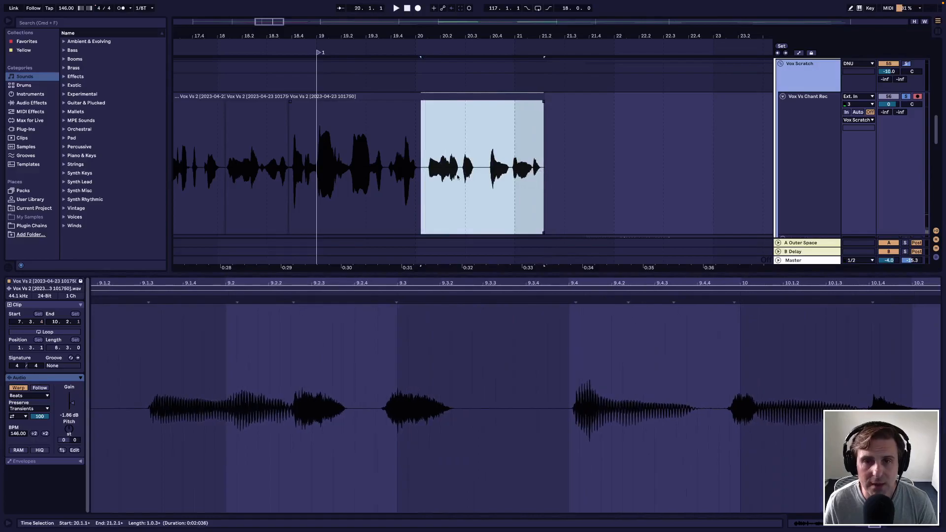
click(424, 171)
key(super+e)
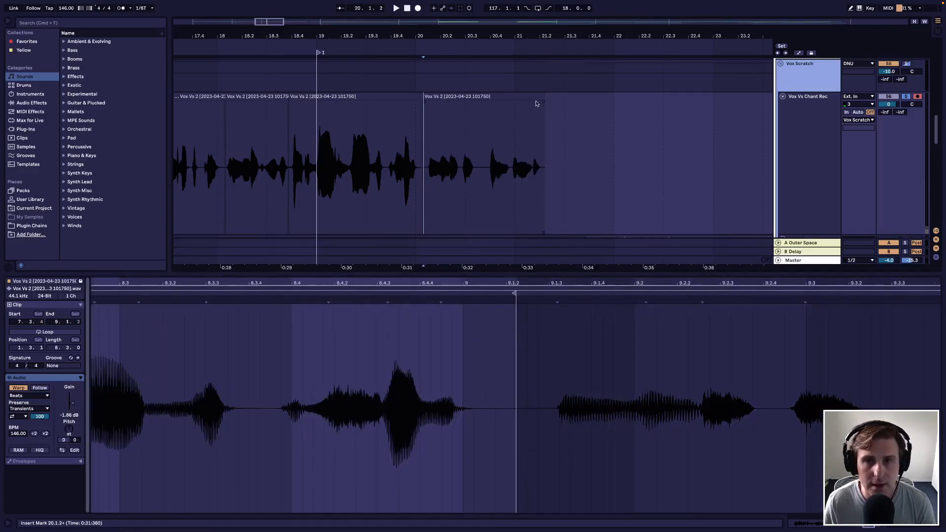
click(480, 95)
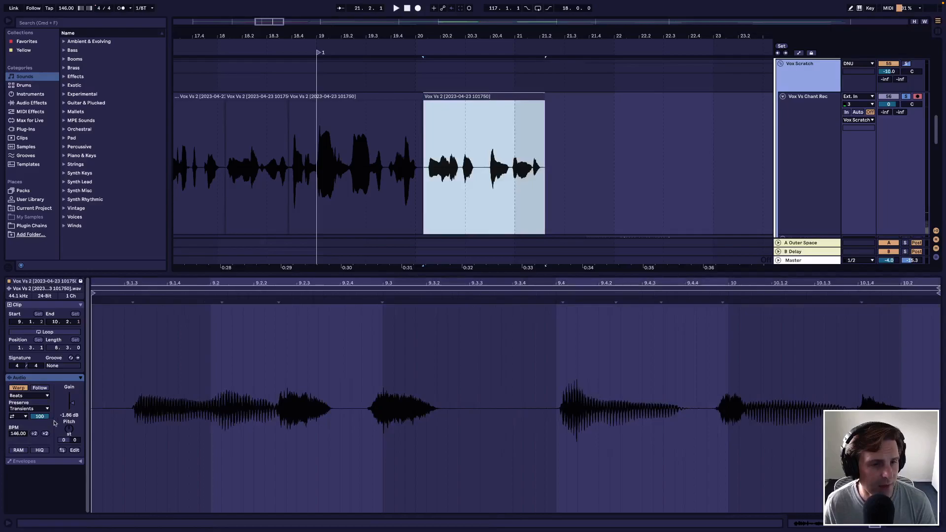
drag(67, 417, 67, 418)
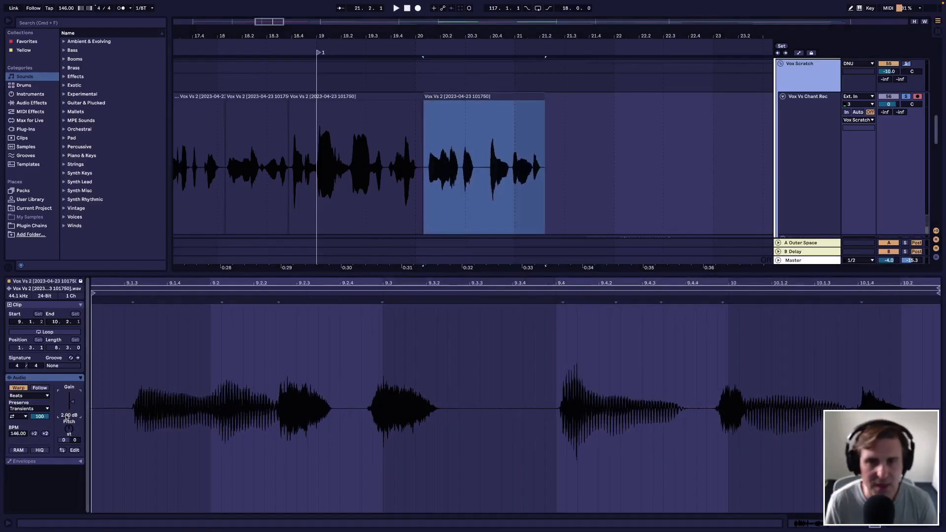
Play the start of the verse vocal from about 12.2.2 and review the evened-out waveform across all the split clips
scroll(490, 156, down, 5)
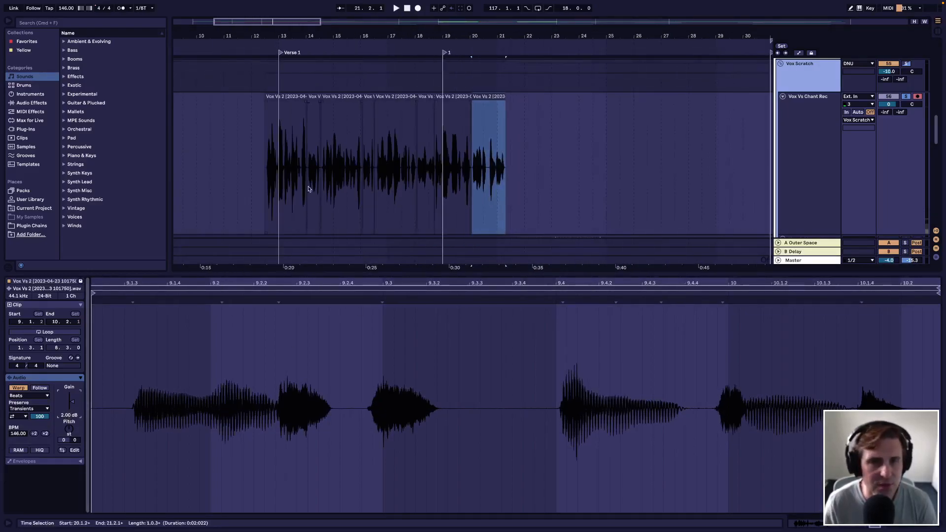
click(260, 185)
key(space)
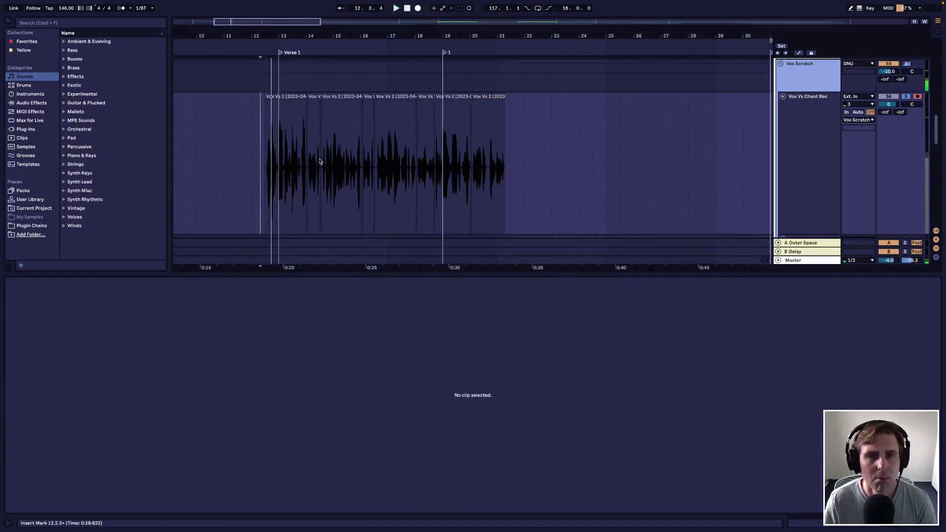
scroll(323, 162, up, 4)
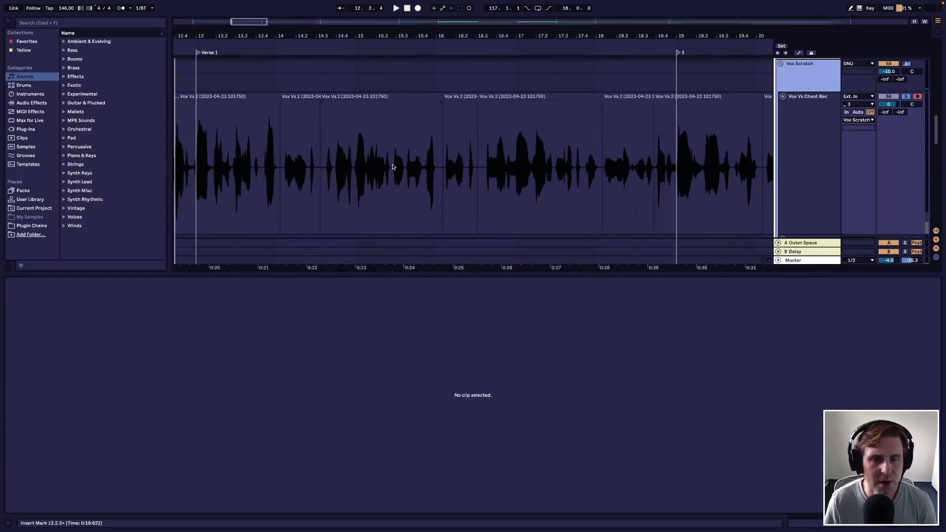
scroll(393, 167, down, 3)
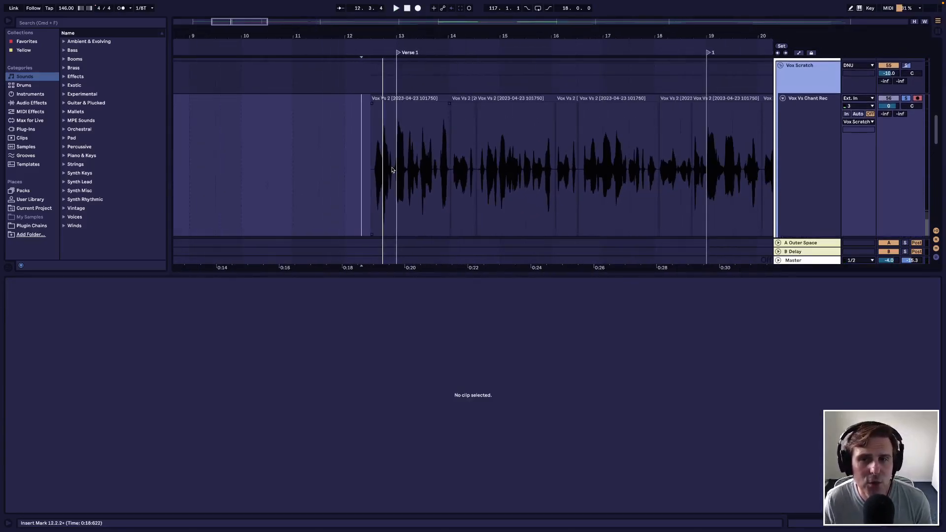
scroll(521, 172, down, 3)
Consolidate all the split verse vocal clips from 12.3.1 to 21.2.1 on Vox Vs Chant Rec into a single clip
click(456, 97)
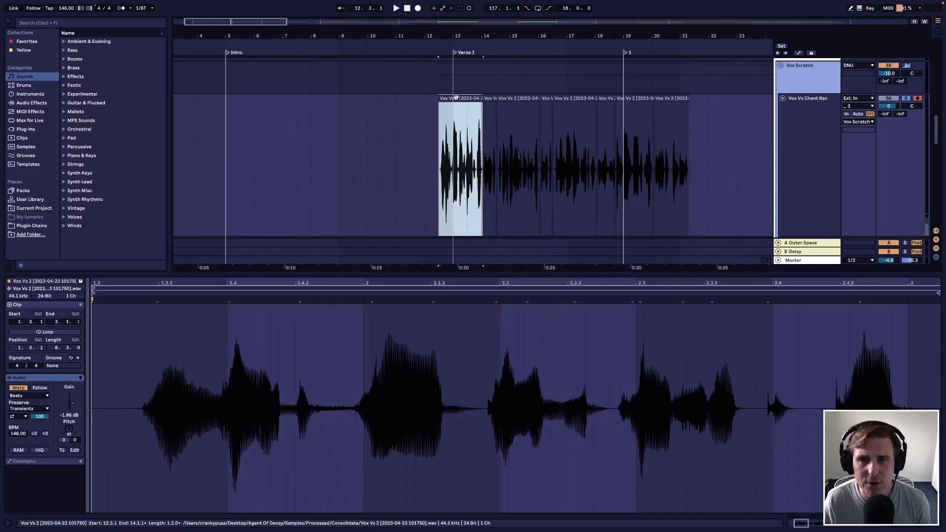
shift+click(675, 98)
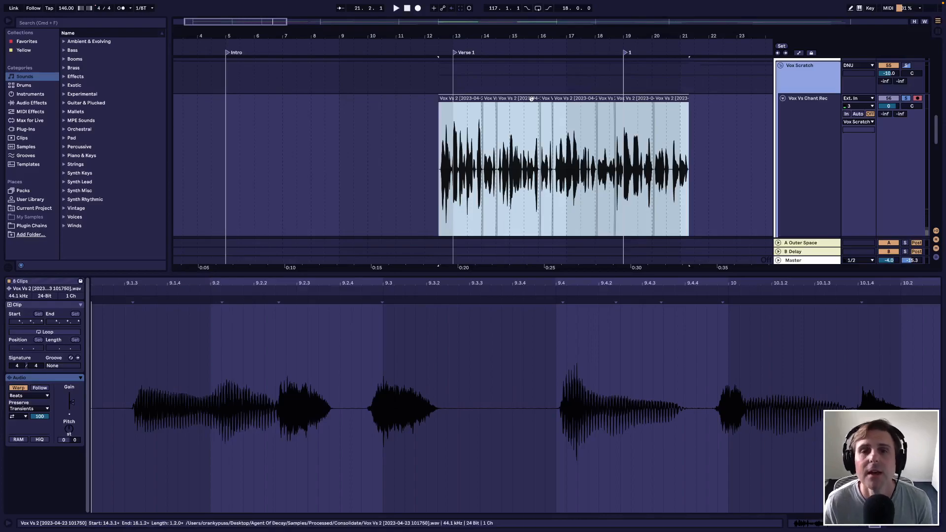
click(454, 101)
shift+click(674, 98)
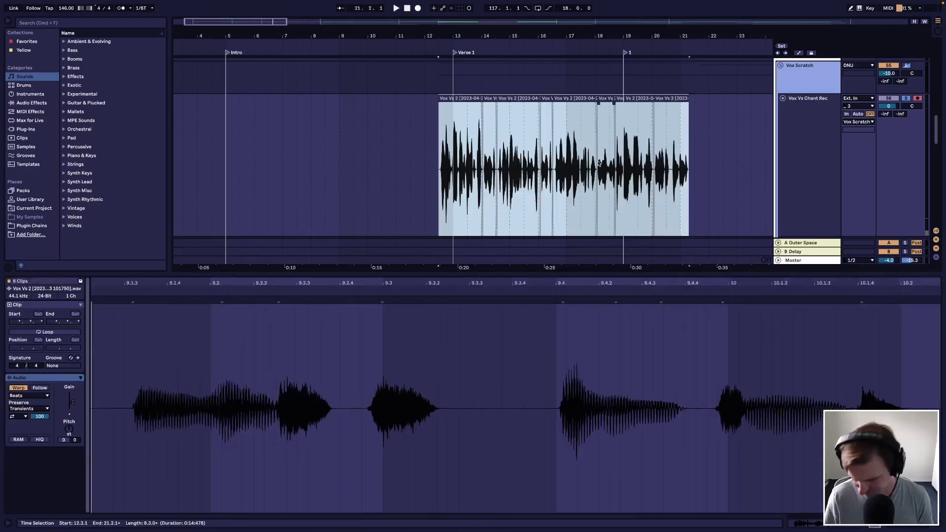
key(super+j)
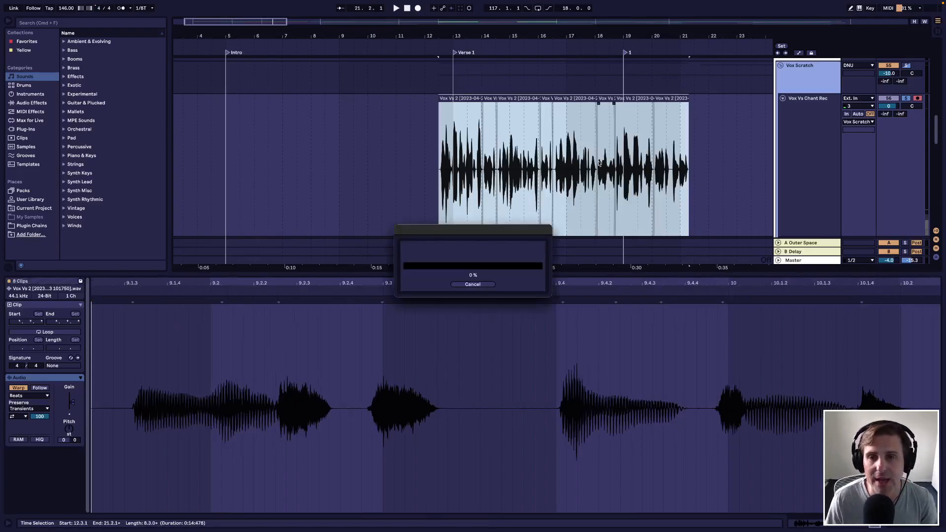
Shrink the clip detail area to give the arrangement more height, and reset the Master track volume to 0 dB
scroll(542, 153, up, 3)
scroll(491, 146, up, 2)
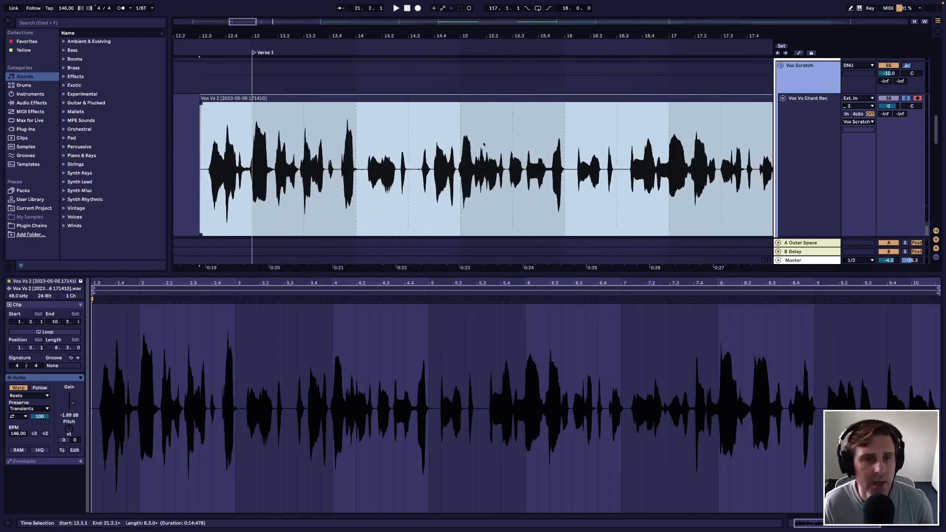
click(361, 153)
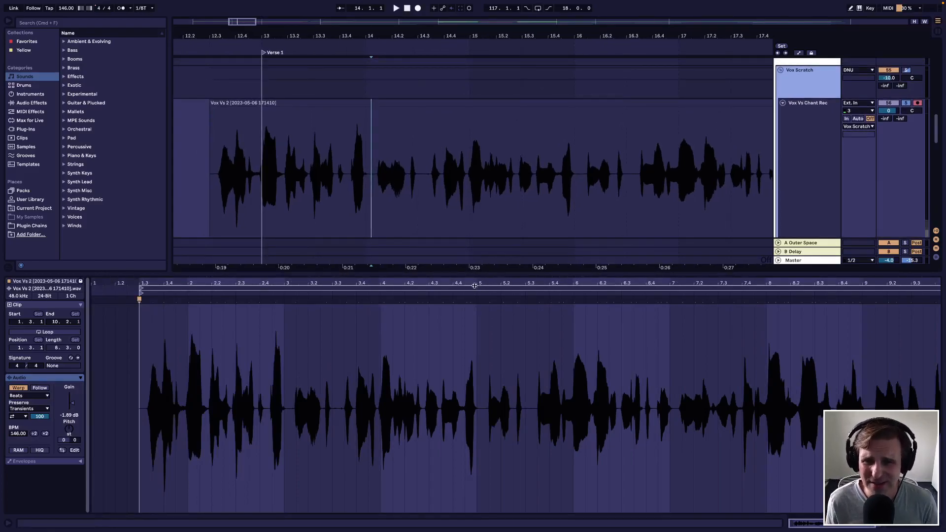
drag(471, 272, 471, 348)
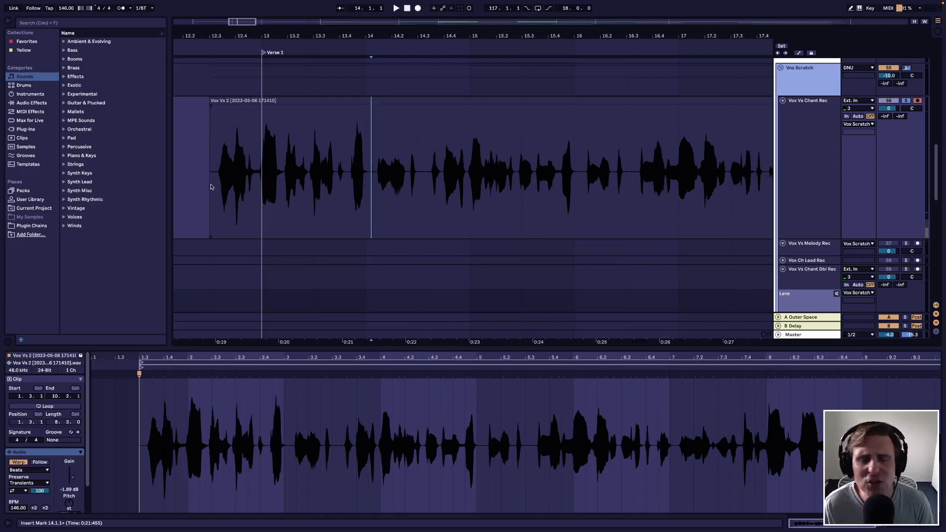
double_click(889, 335)
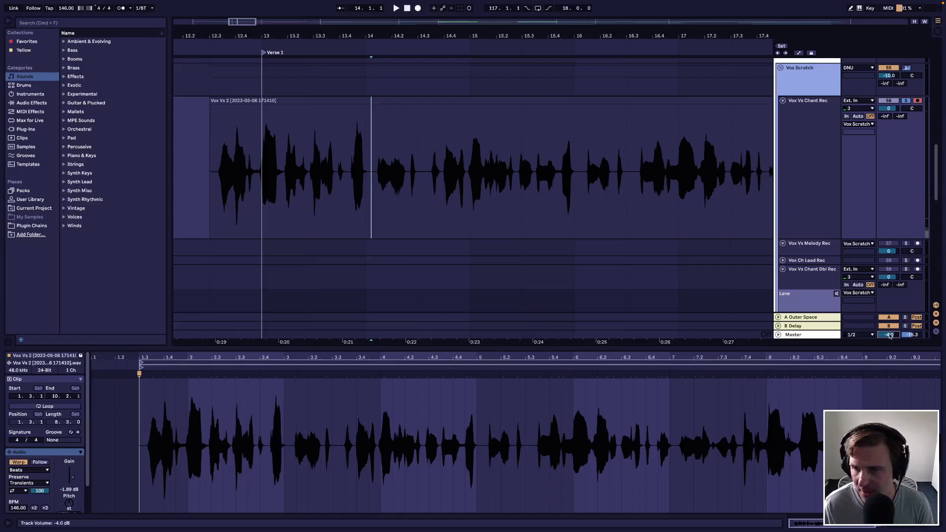
Play the consolidated verse vocal from its start at about 12.3.1 through to its end
click(212, 181)
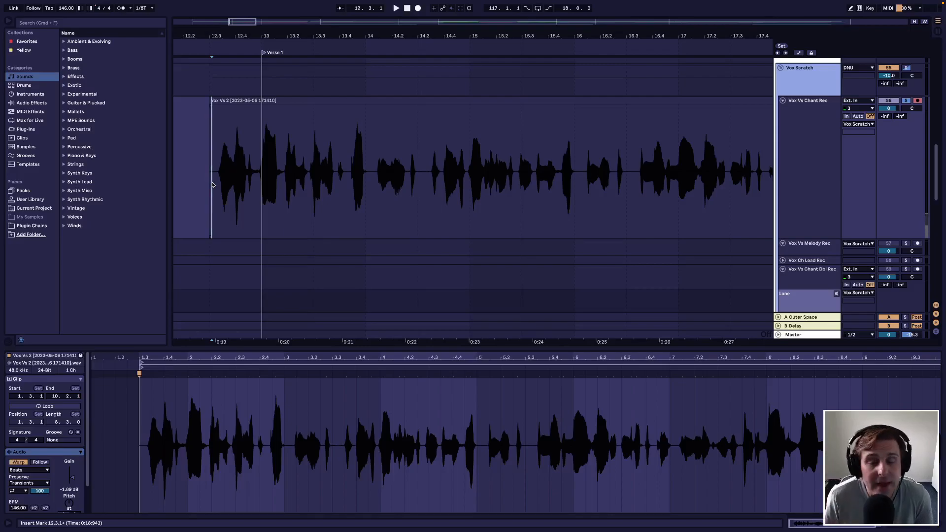
click(210, 185)
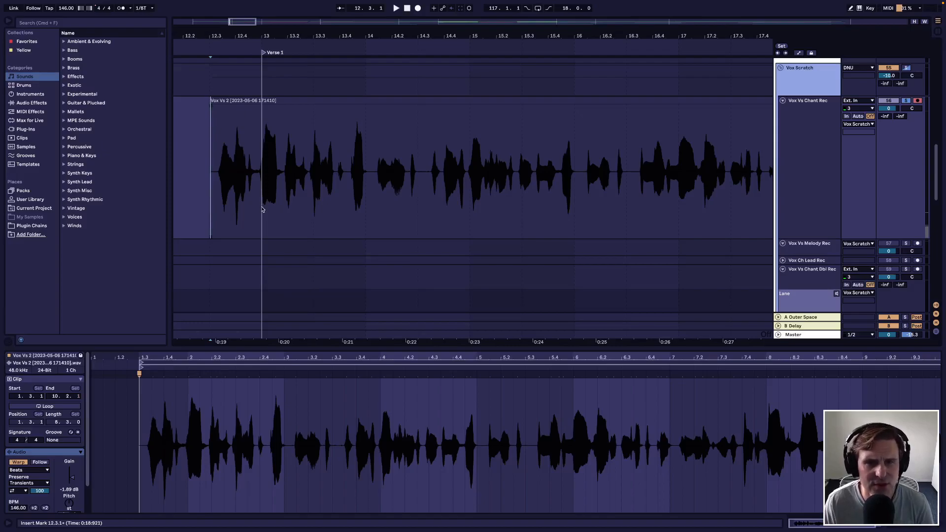
key(space)
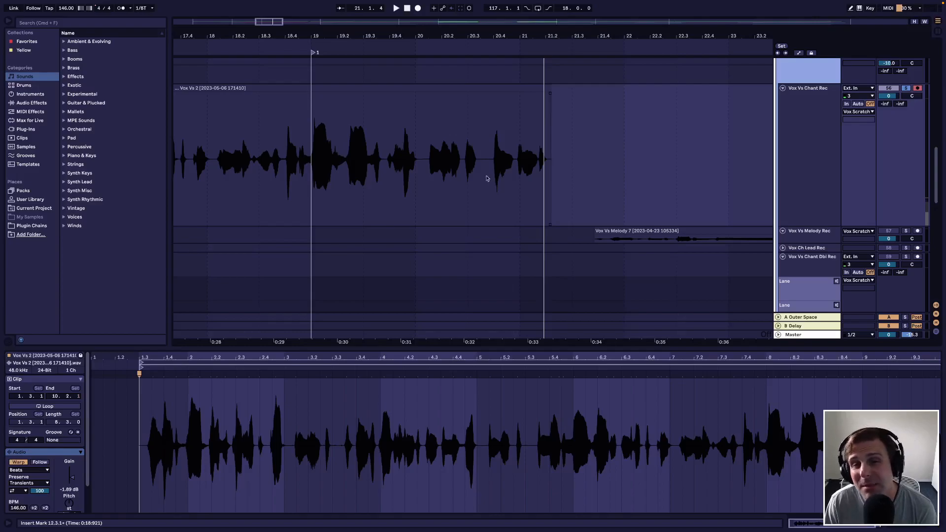
Cut the silent gap between phrases from about 14.3.1 to 14.3.2 out of the consolidated vocal clip
scroll(457, 169, left, 15)
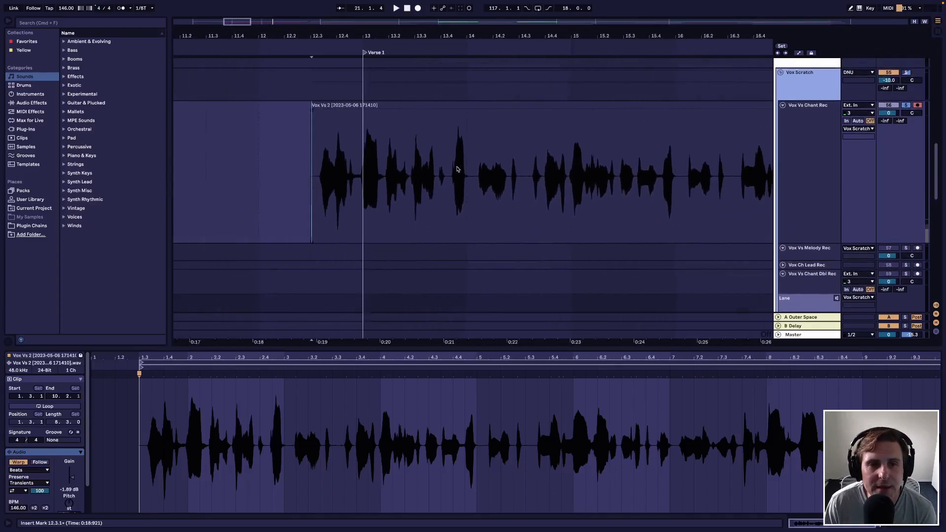
scroll(566, 186, up, 5)
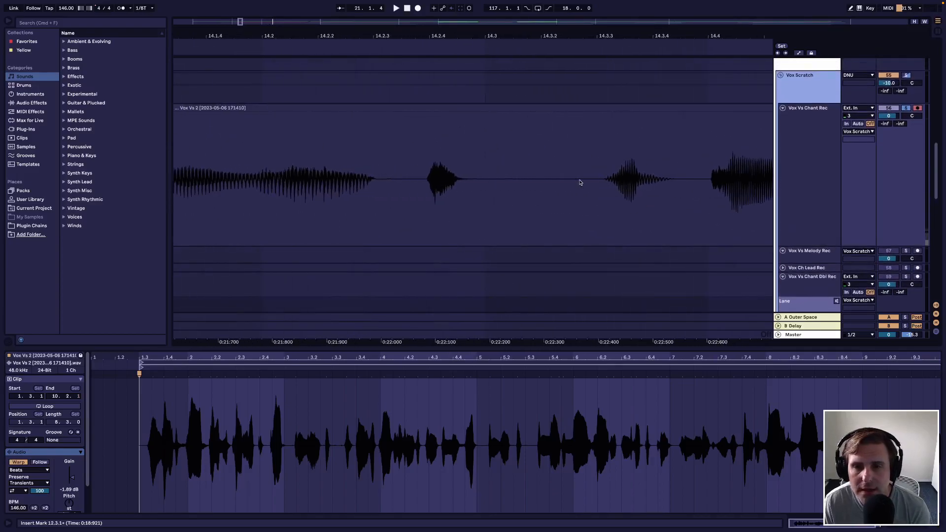
drag(504, 151, 583, 203)
key(super+e)
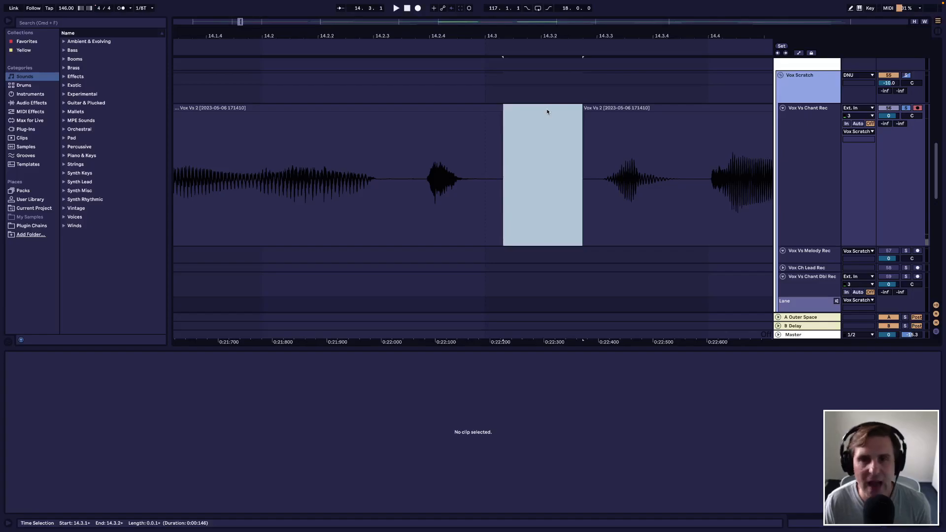
Examine the rest of the vocal waveform through to its end for other silent gaps between phrases
scroll(485, 147, down, 4)
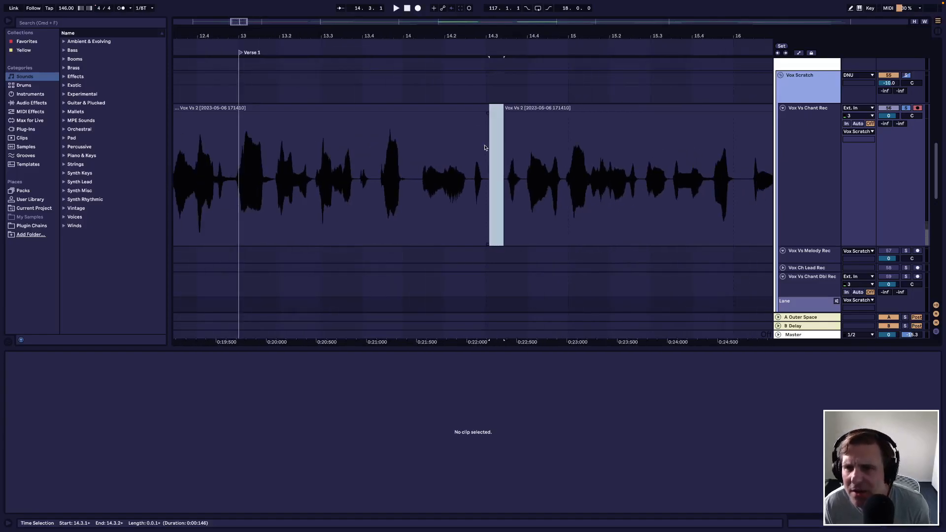
scroll(485, 148, down, 4)
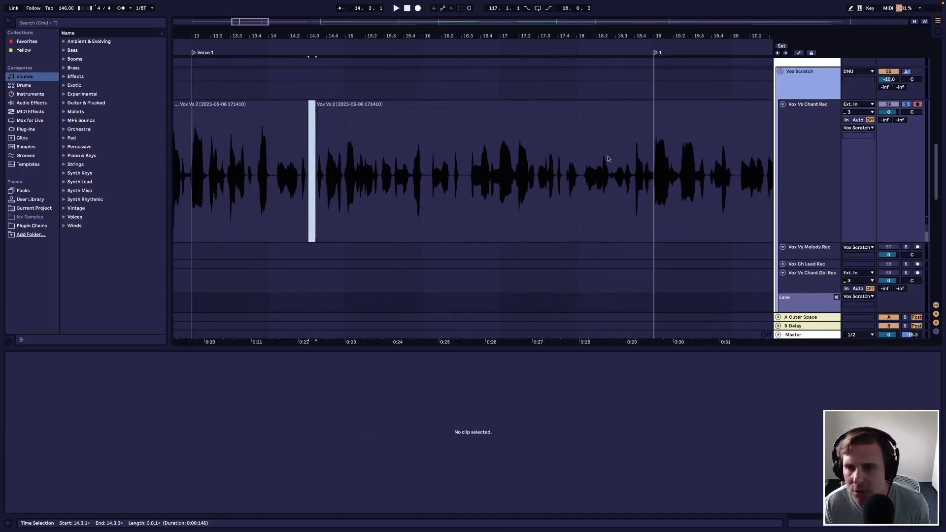
scroll(606, 158, up, 5)
scroll(556, 163, right, 10)
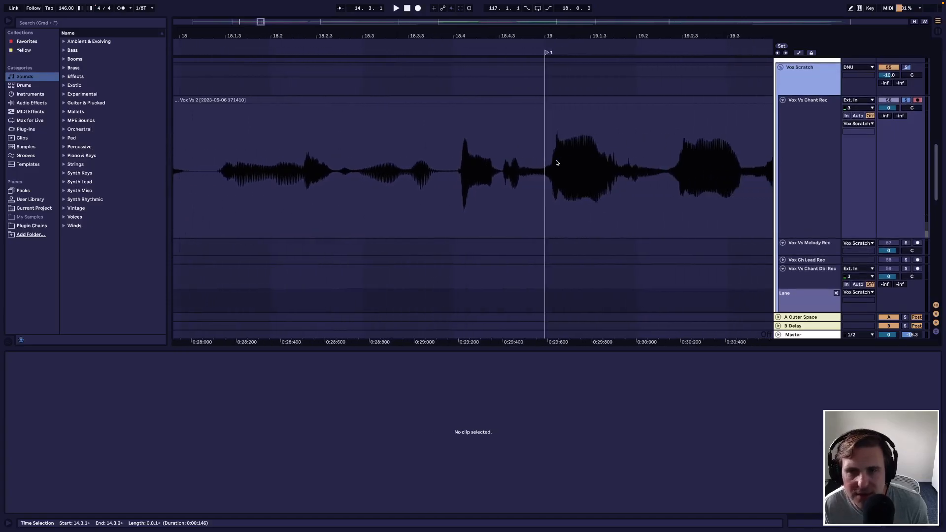
scroll(575, 169, right, 12)
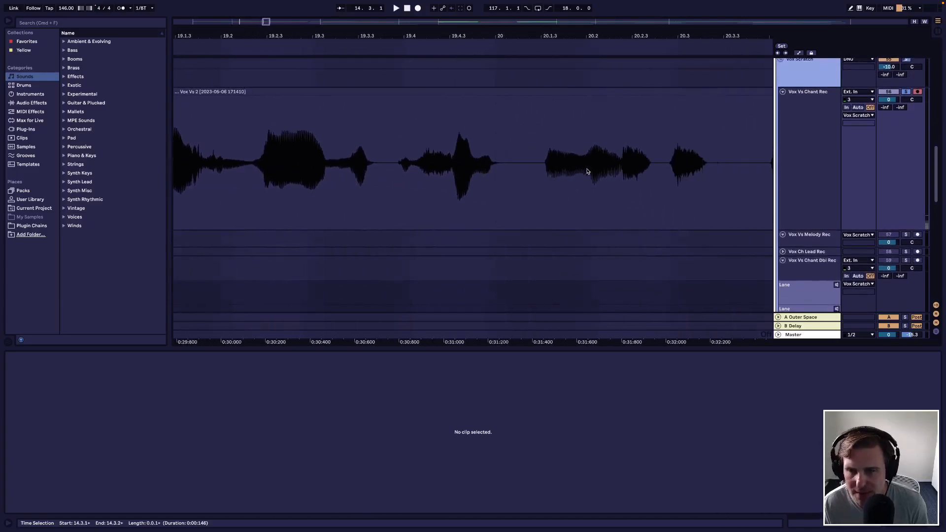
scroll(476, 151, down, 8)
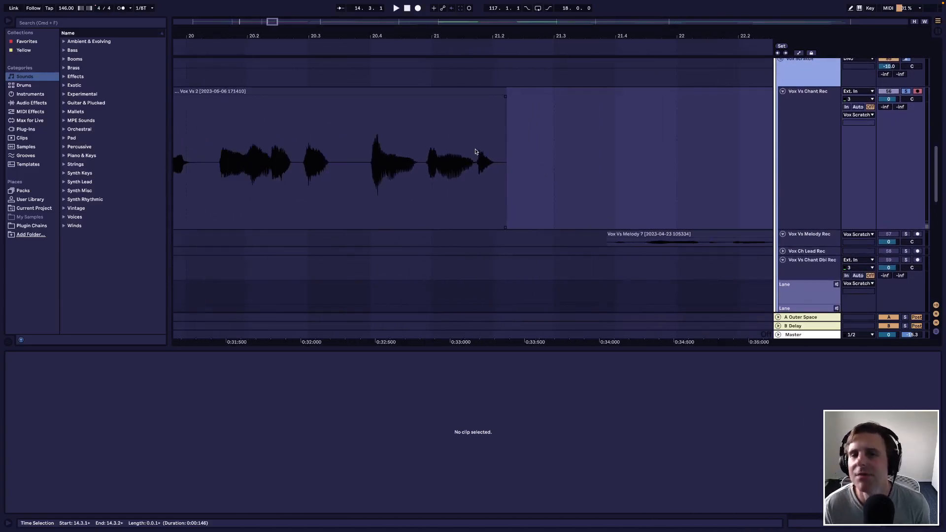
scroll(477, 151, left, 8)
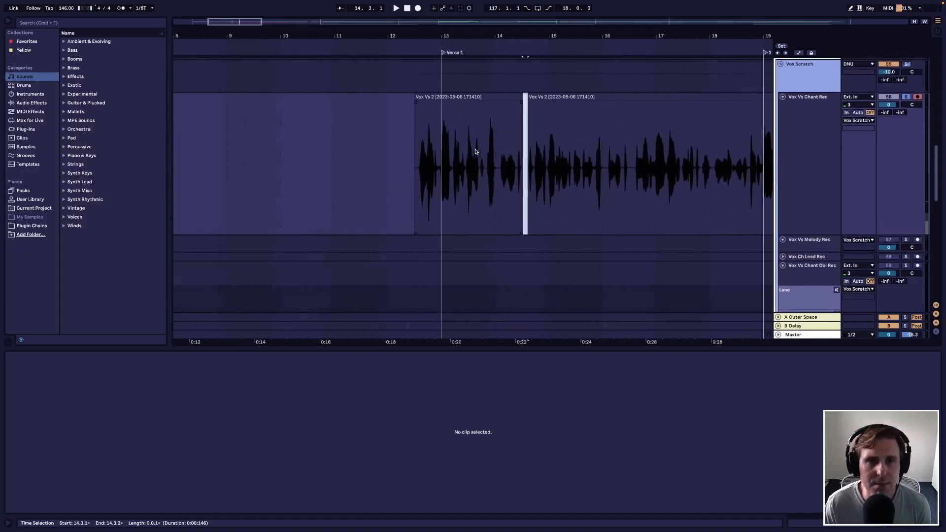
Consolidate the two vocal clips on either side of the removed gap into one clip from 12.3.1 to 21.2.1
click(488, 97)
scroll(516, 116, right, 10)
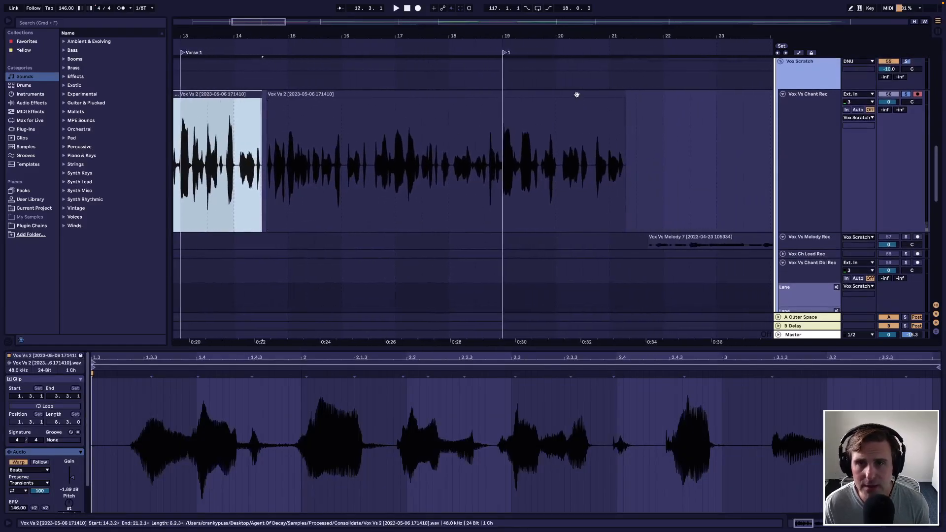
shift+click(577, 94)
key(super+j)
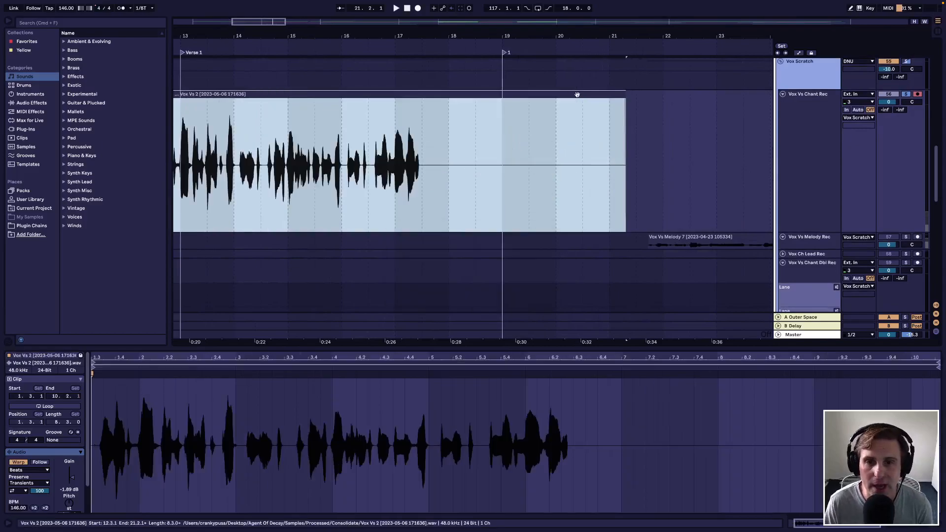
scroll(494, 158, down, 3)
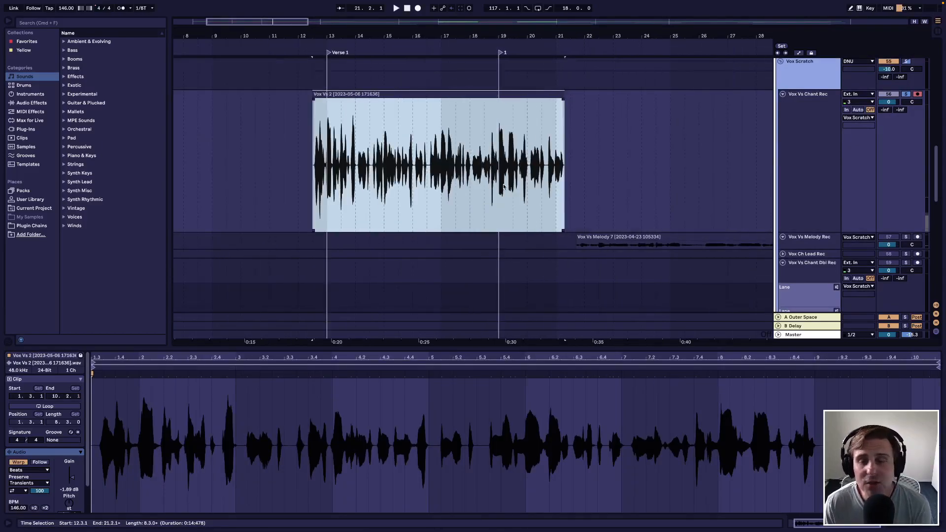